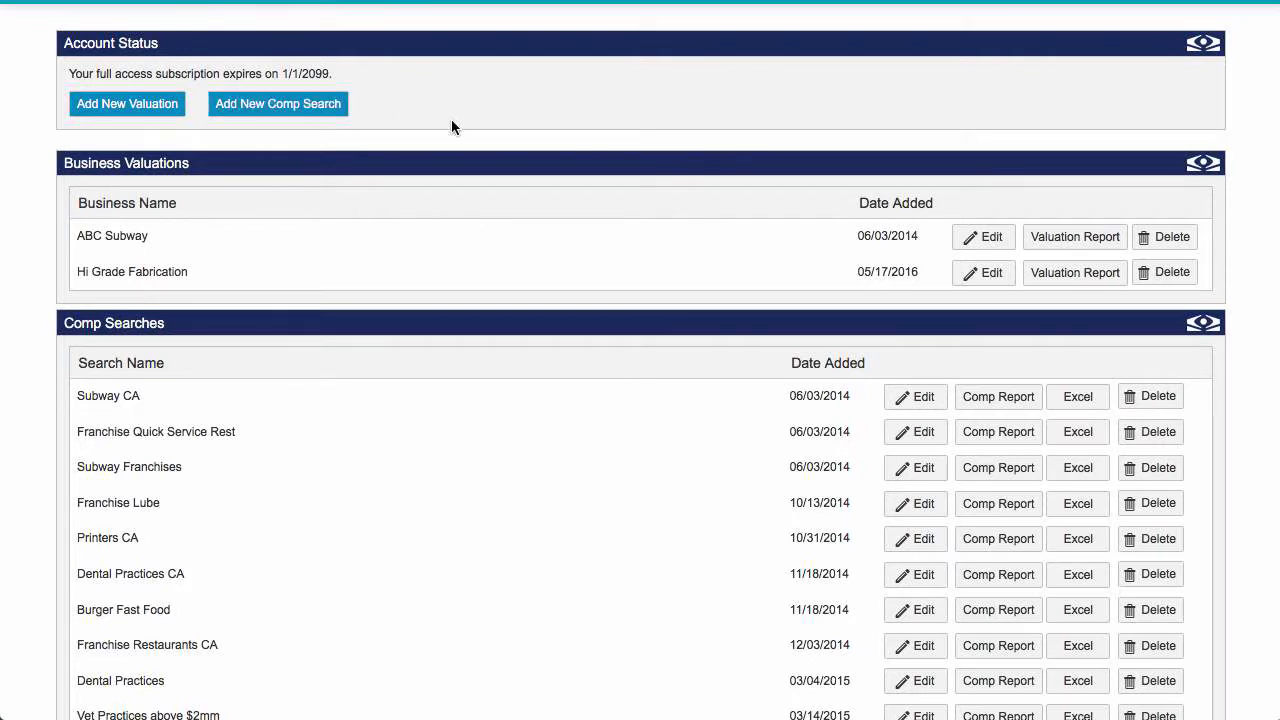
# Add a new comp search and look over its statistics table.
pyautogui.click(288, 104)
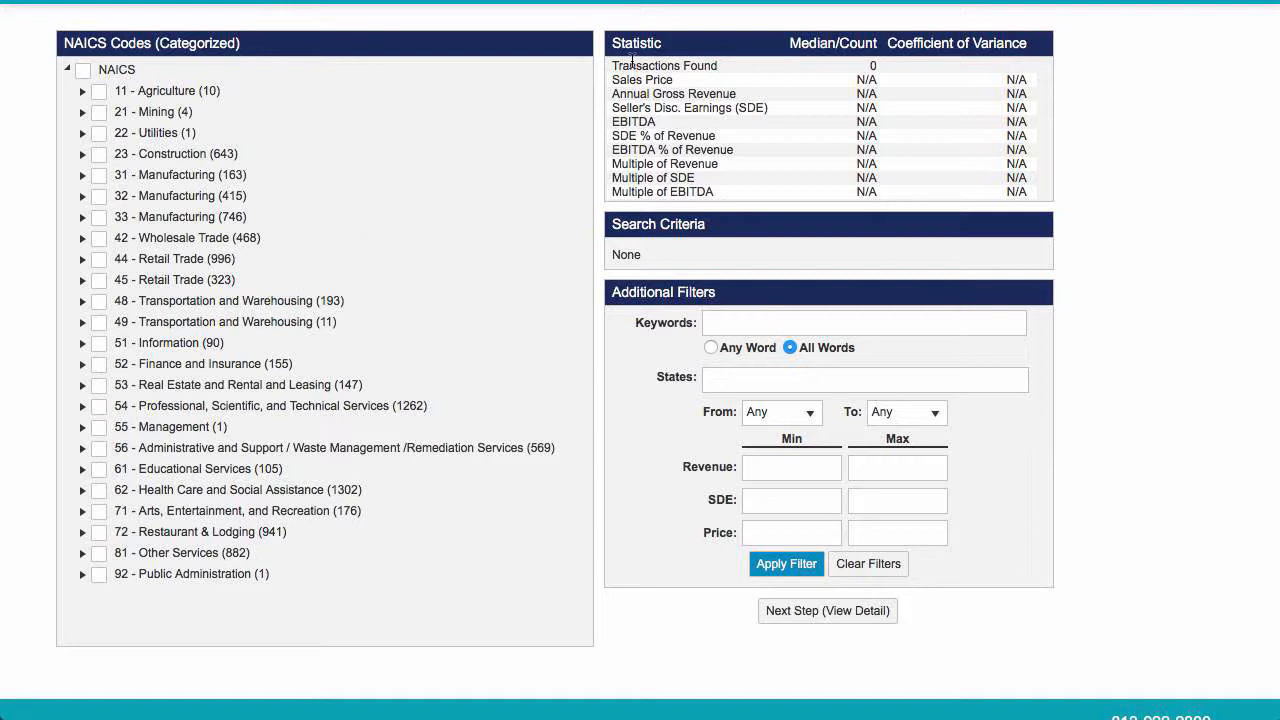
pyautogui.moveTo(612, 43); pyautogui.dragTo(942, 189)
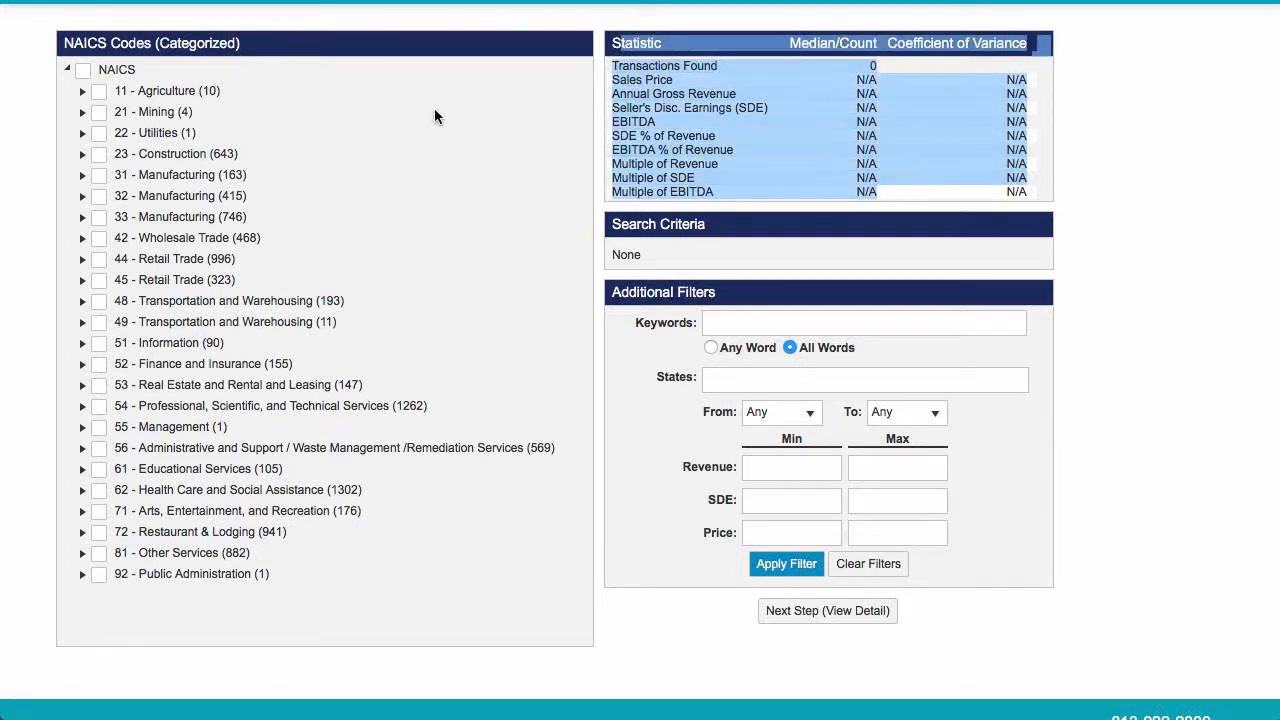
pyautogui.click(636, 252)
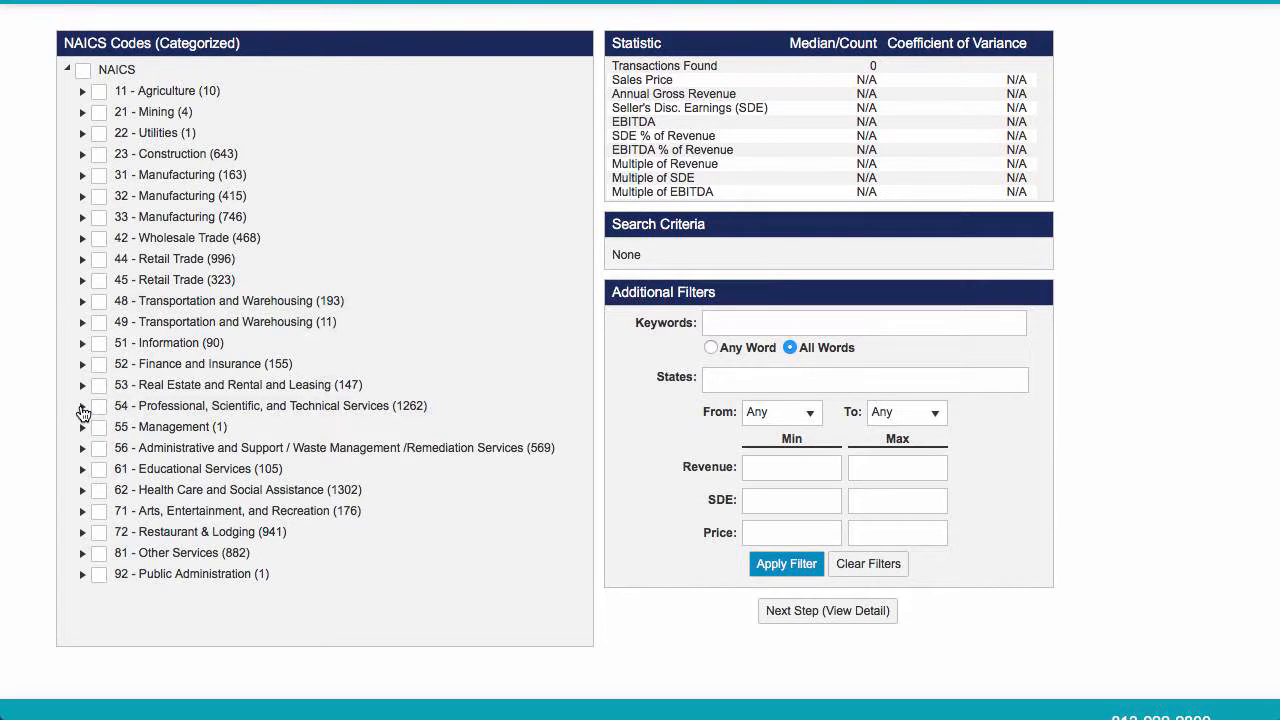
# Expand NAICS category 54 - Professional, Scientific, and Technical Services and include 541211 - Offices of Certified Public Accountants in the search.
pyautogui.click(82, 407)
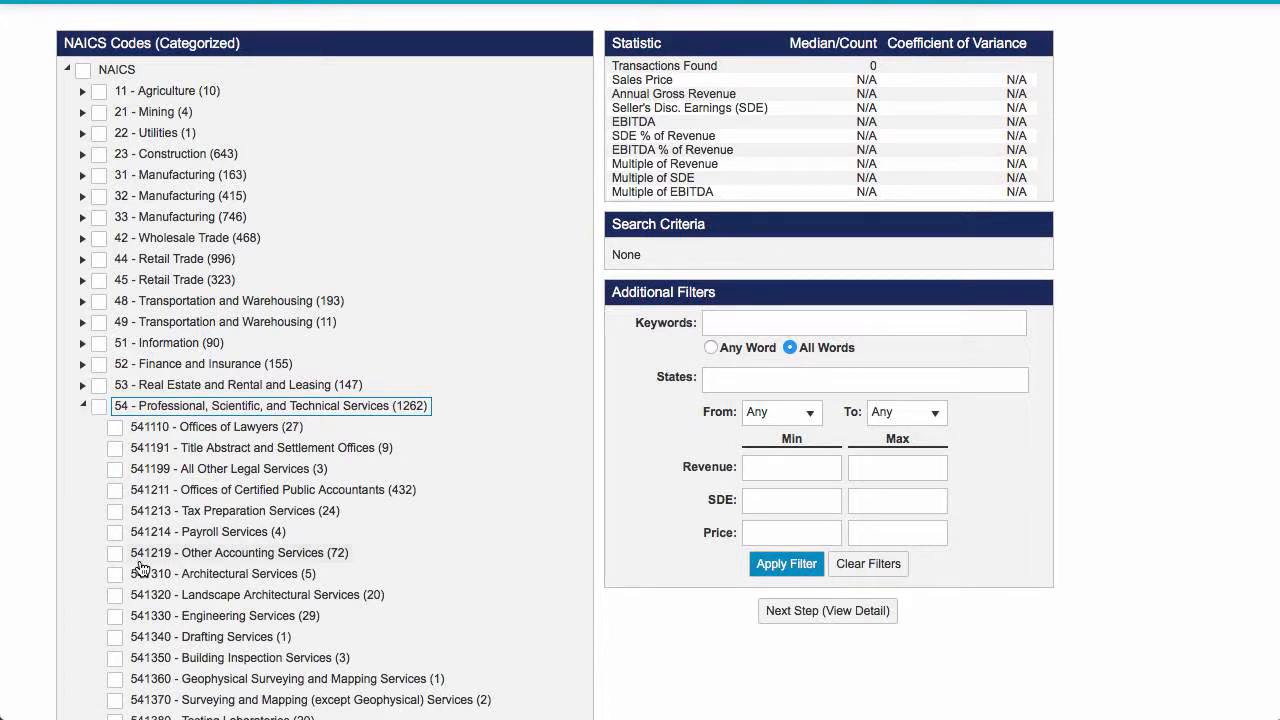
pyautogui.scroll(-2, 150, 588)
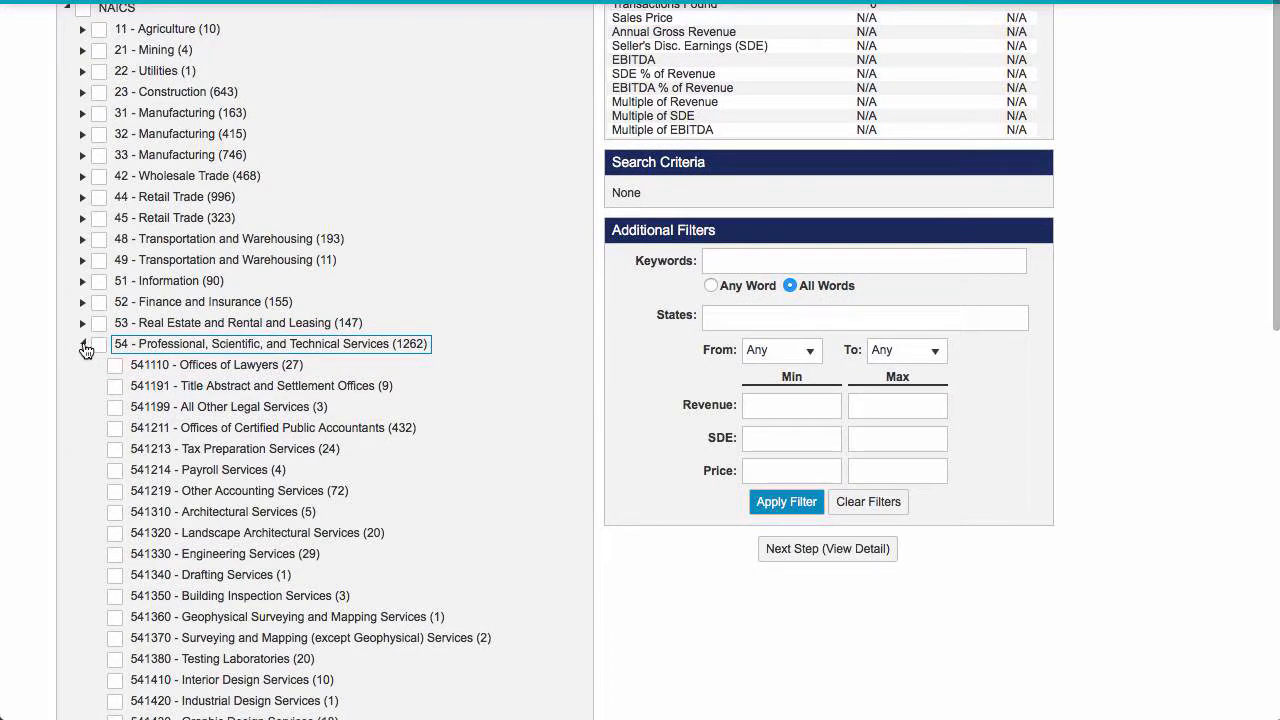
pyautogui.scroll(2, 328, 334)
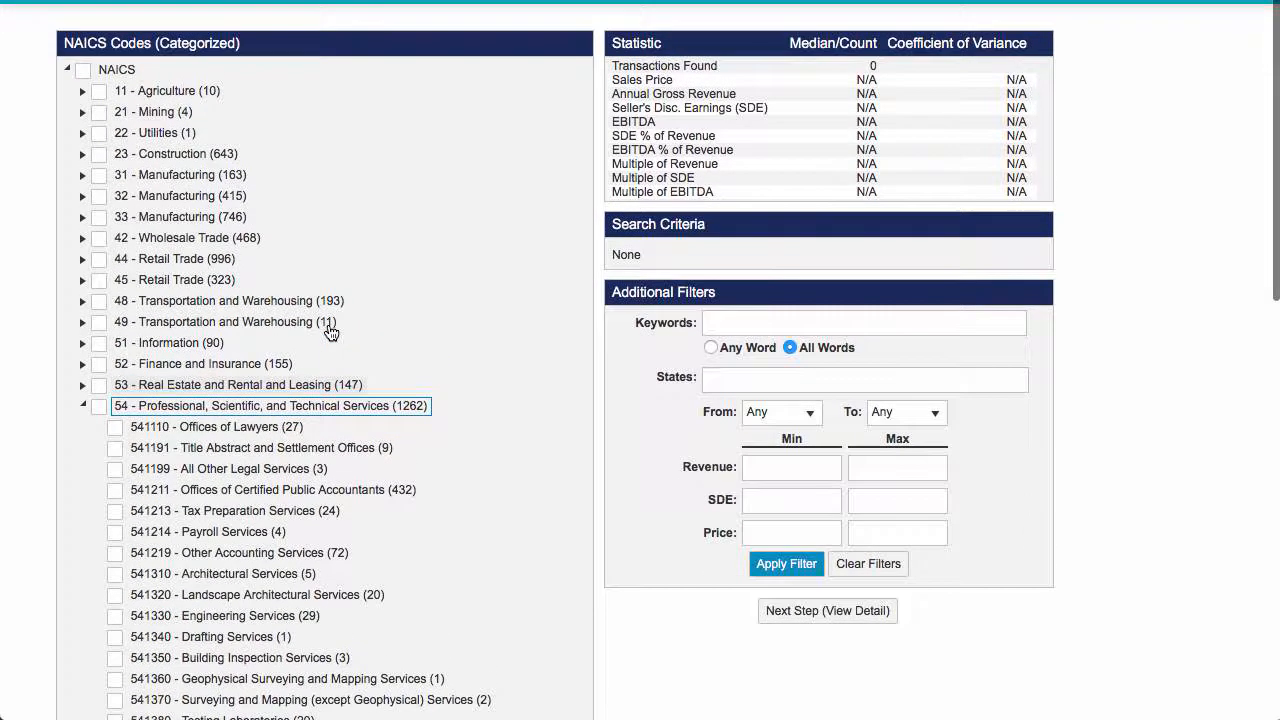
pyautogui.scroll(-2, 330, 333)
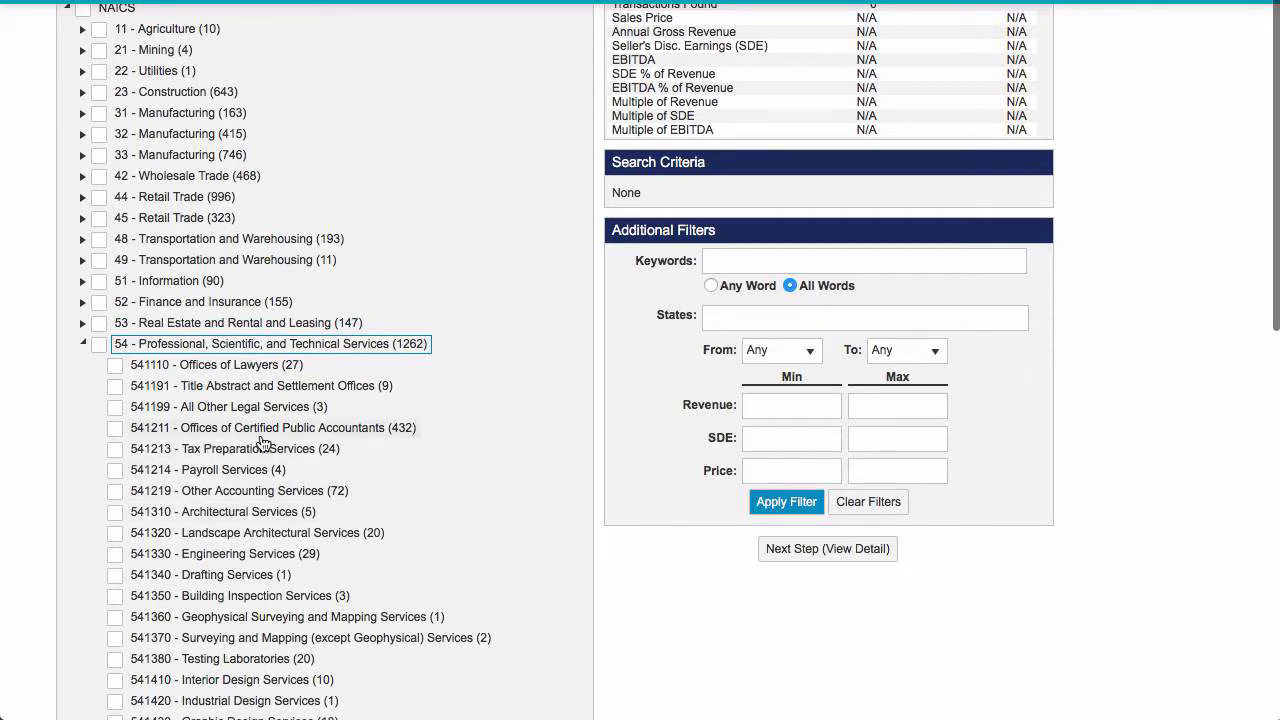
pyautogui.click(116, 433)
pyautogui.scroll(2, 482, 380)
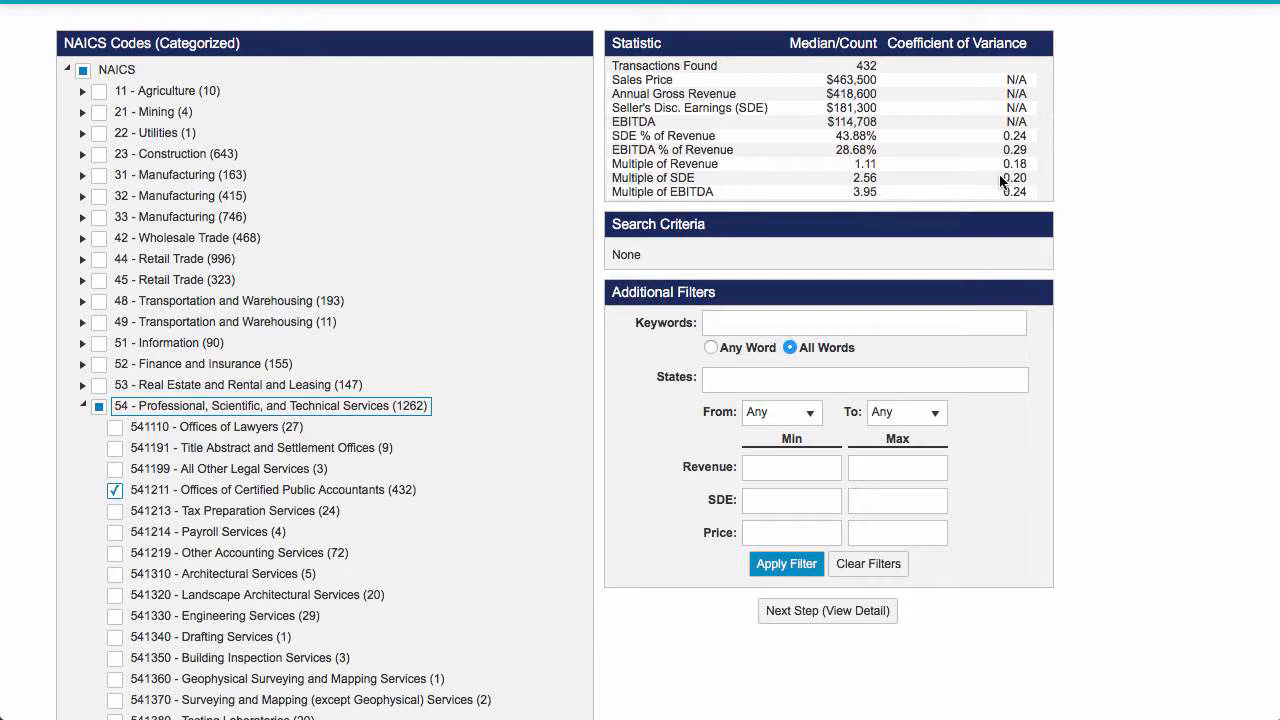
# Filter the comp search to the state of Florida and apply the filter.
pyautogui.click(739, 321)
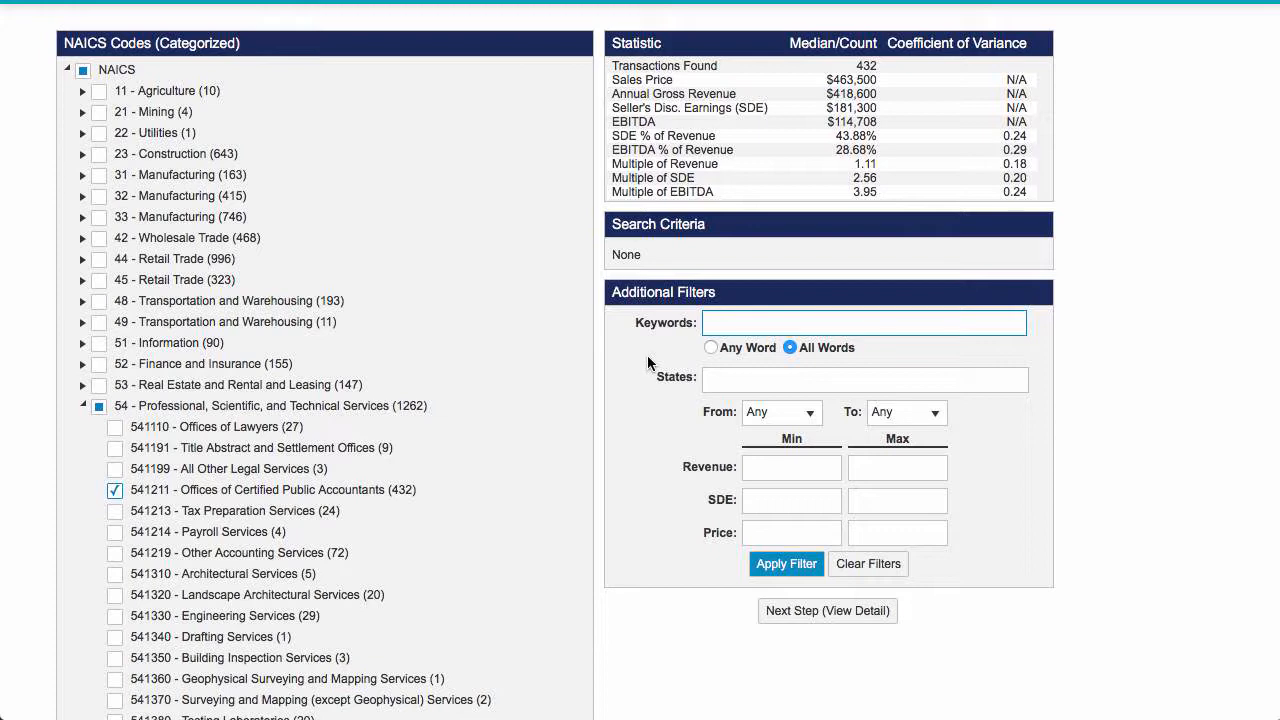
pyautogui.scroll(-1, 650, 370)
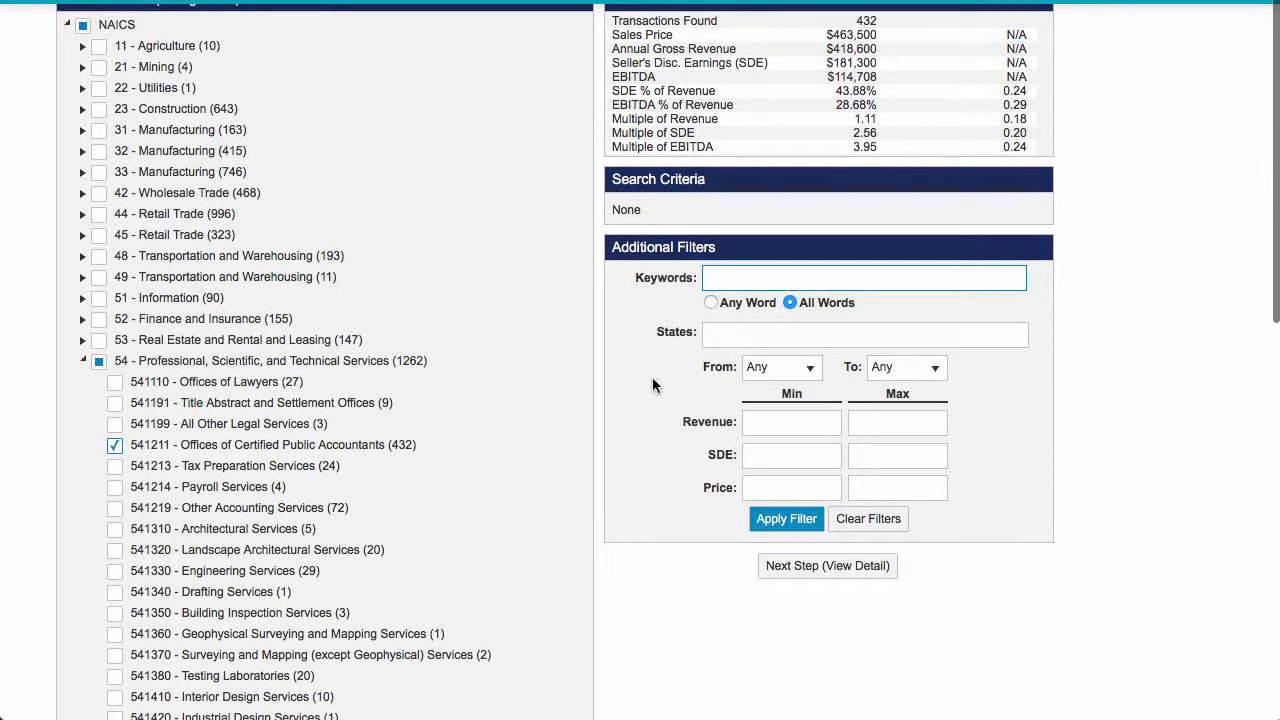
pyautogui.scroll(1, 653, 377)
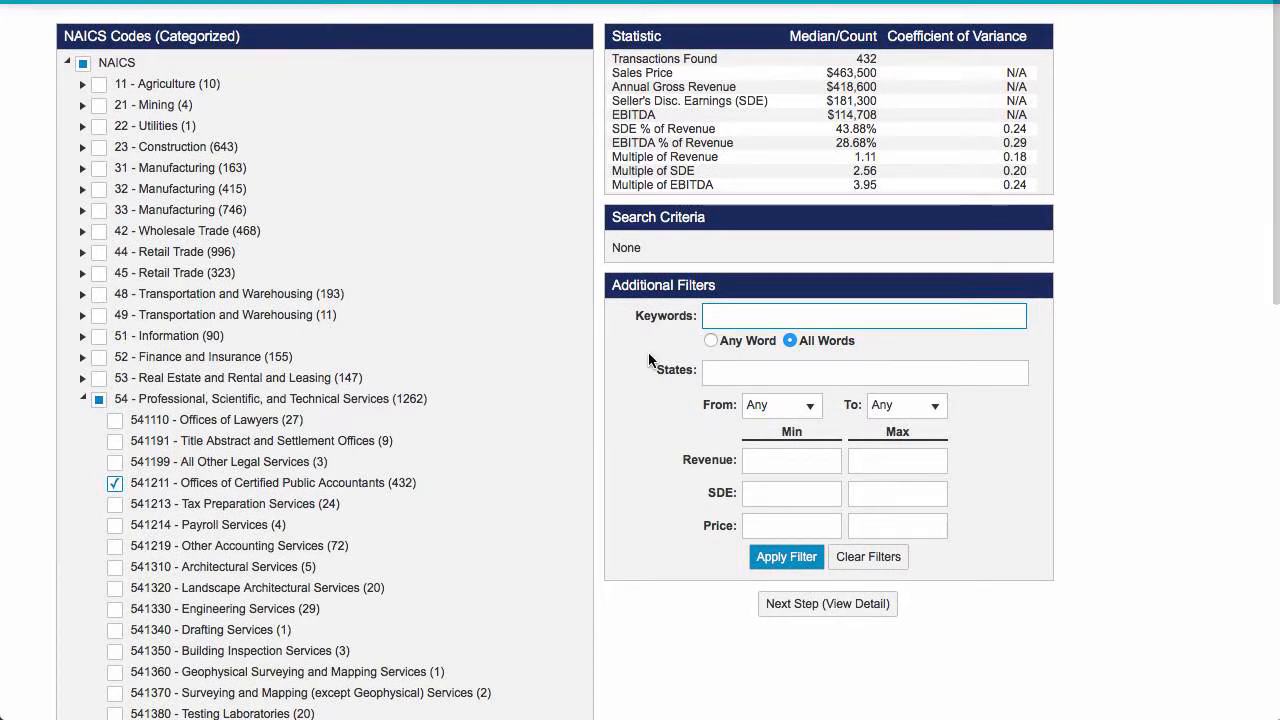
pyautogui.click(704, 373)
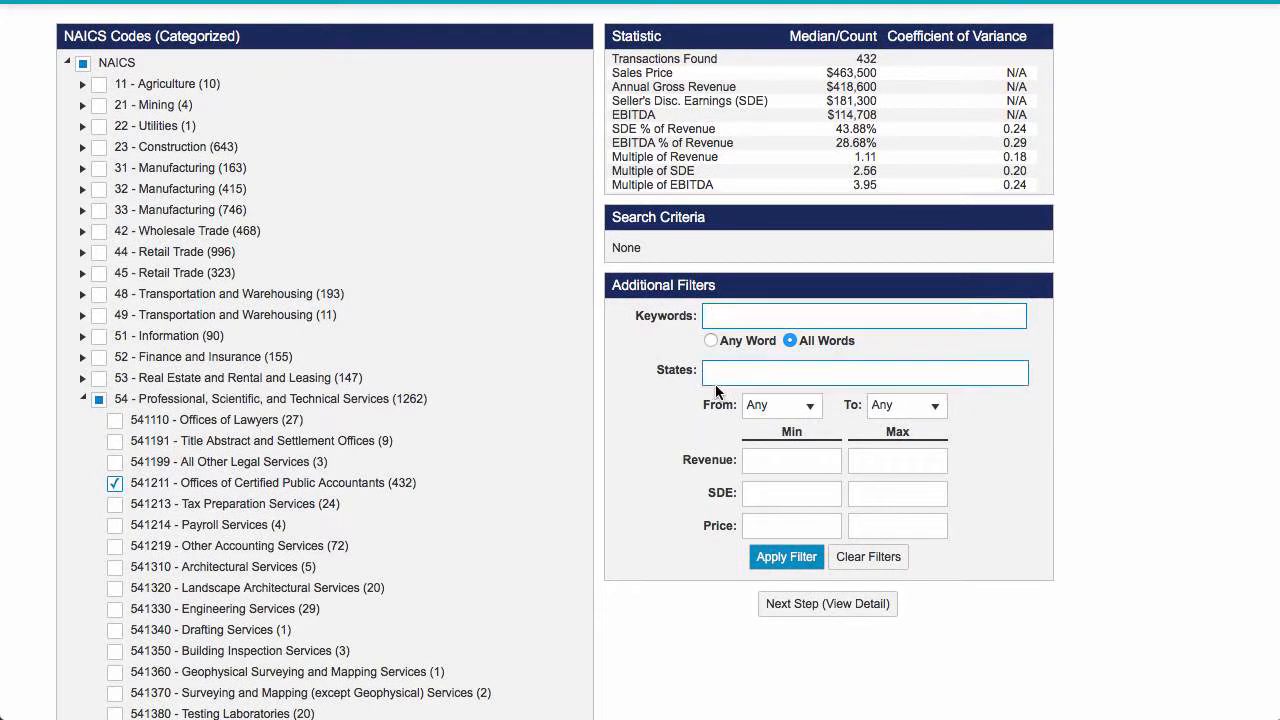
pyautogui.click(739, 374)
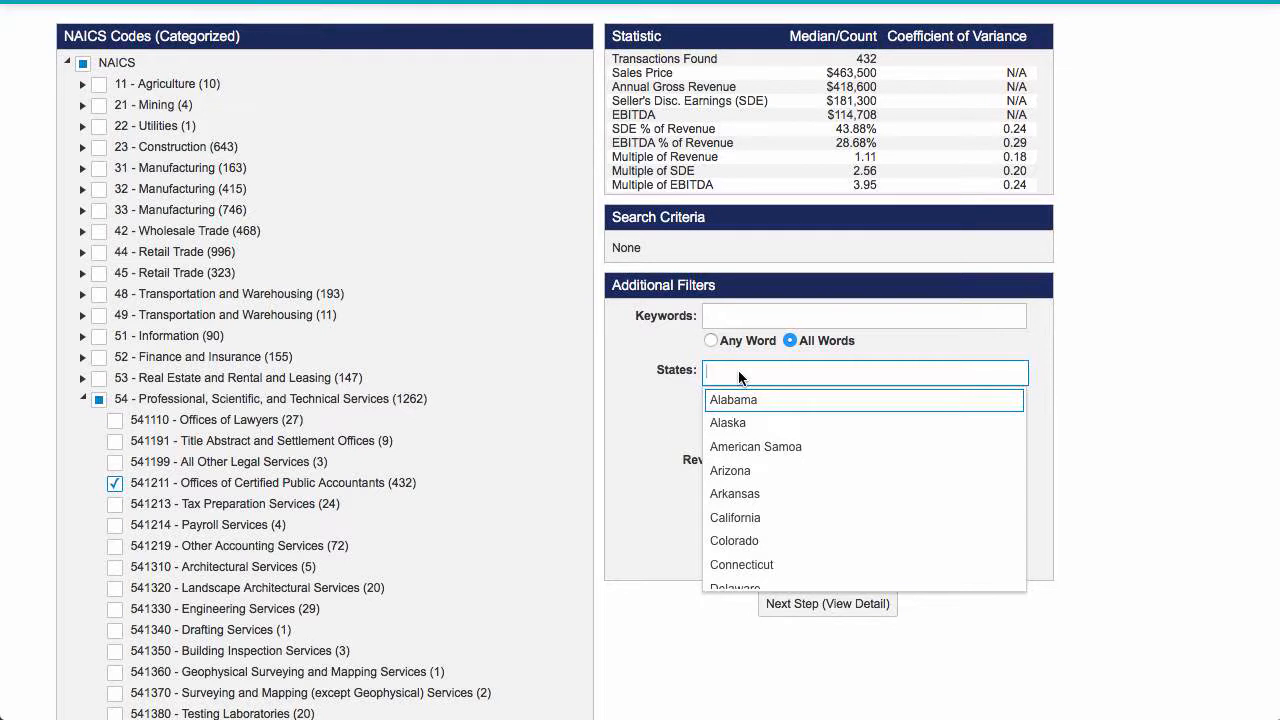
pyautogui.scroll(-2, 755, 513)
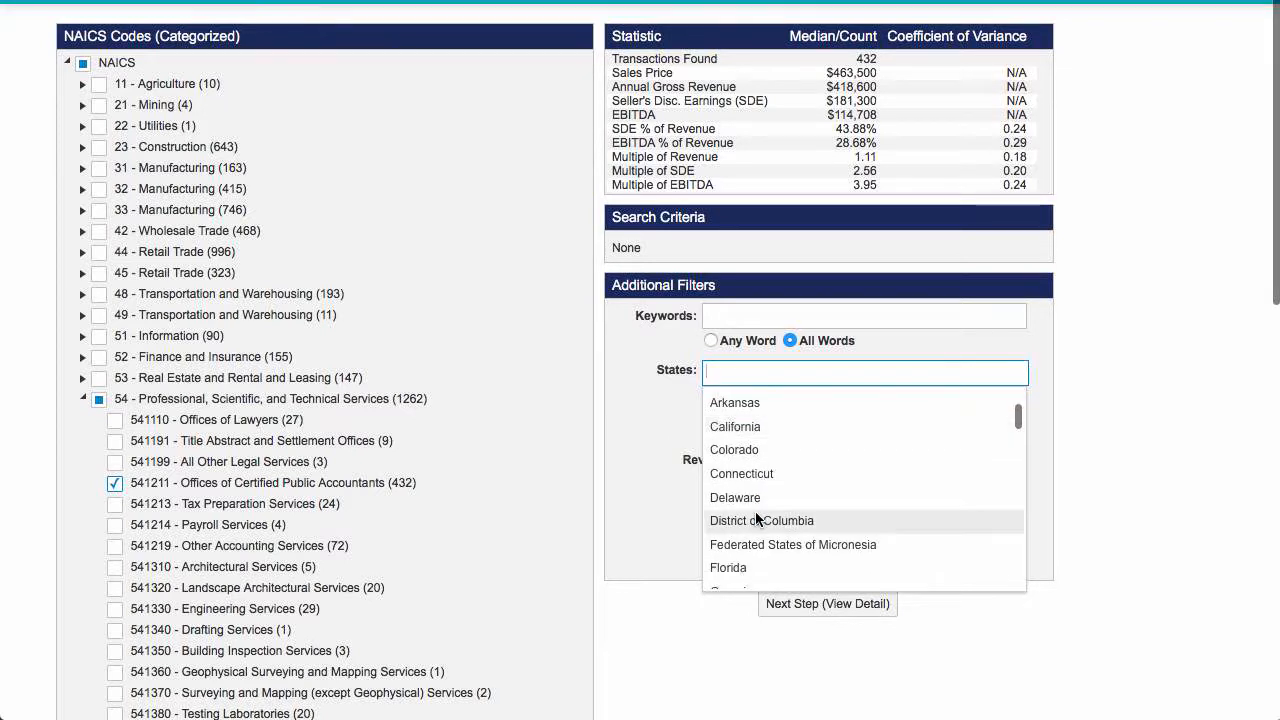
pyautogui.click(735, 567)
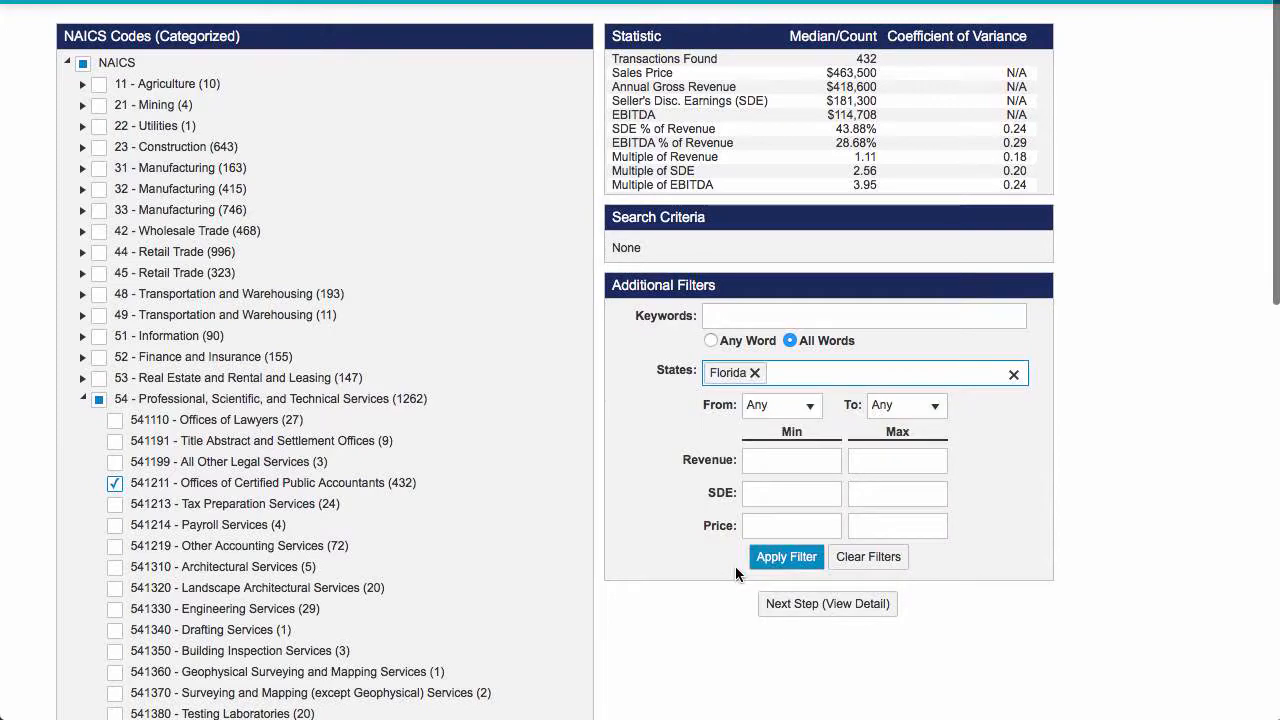
pyautogui.click(772, 558)
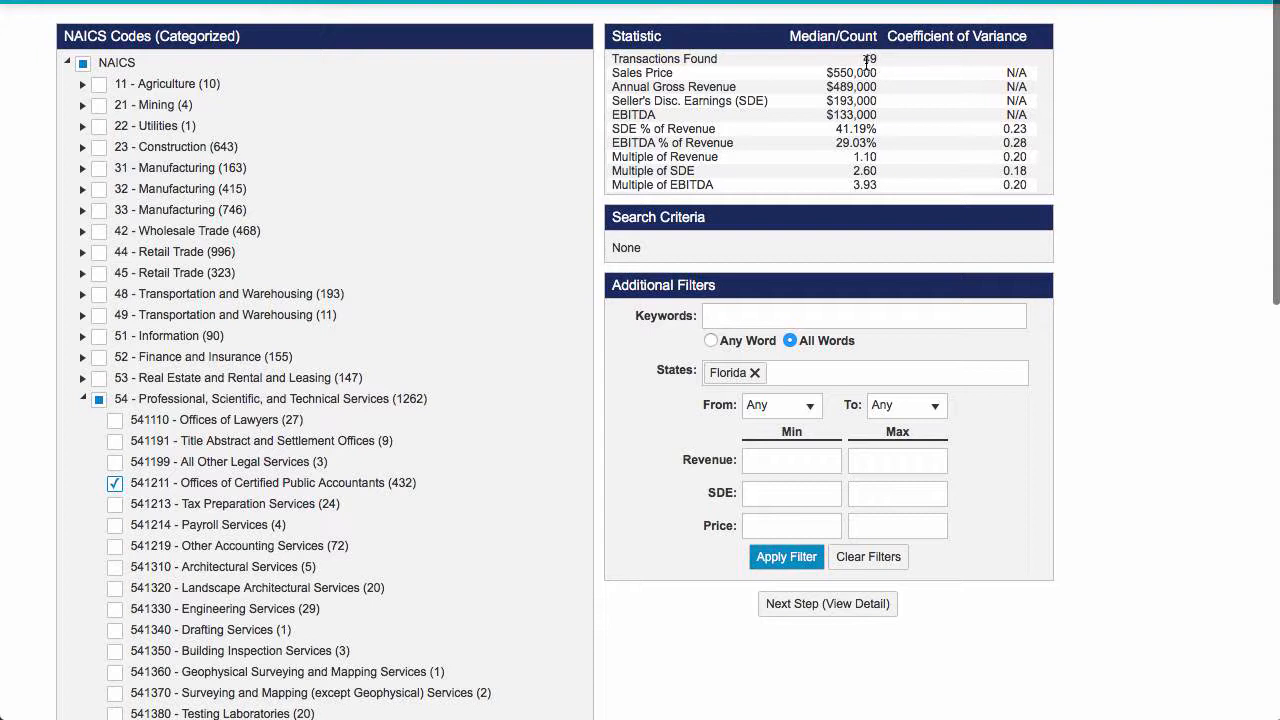
# Set the revenue range to $500,000 minimum and $5,000,000 maximum, and apply the filter.
pyautogui.click(757, 463)
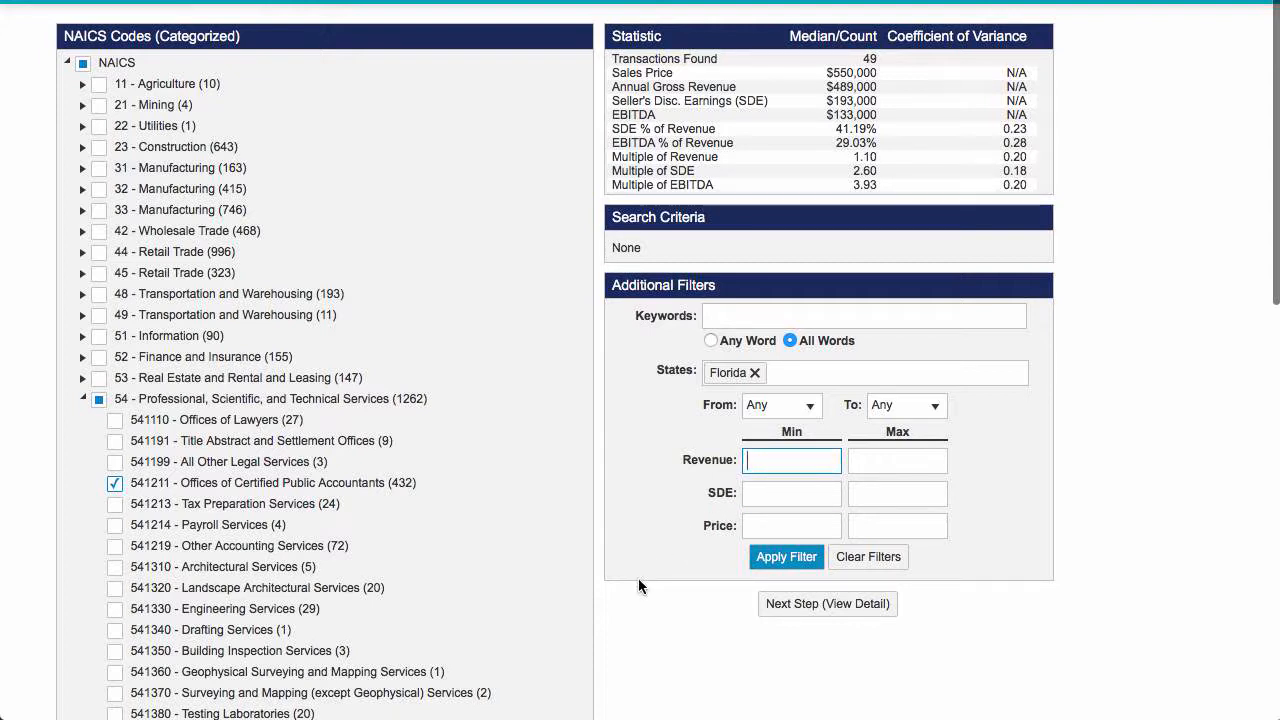
pyautogui.write('500000')
pyautogui.press('Tab')
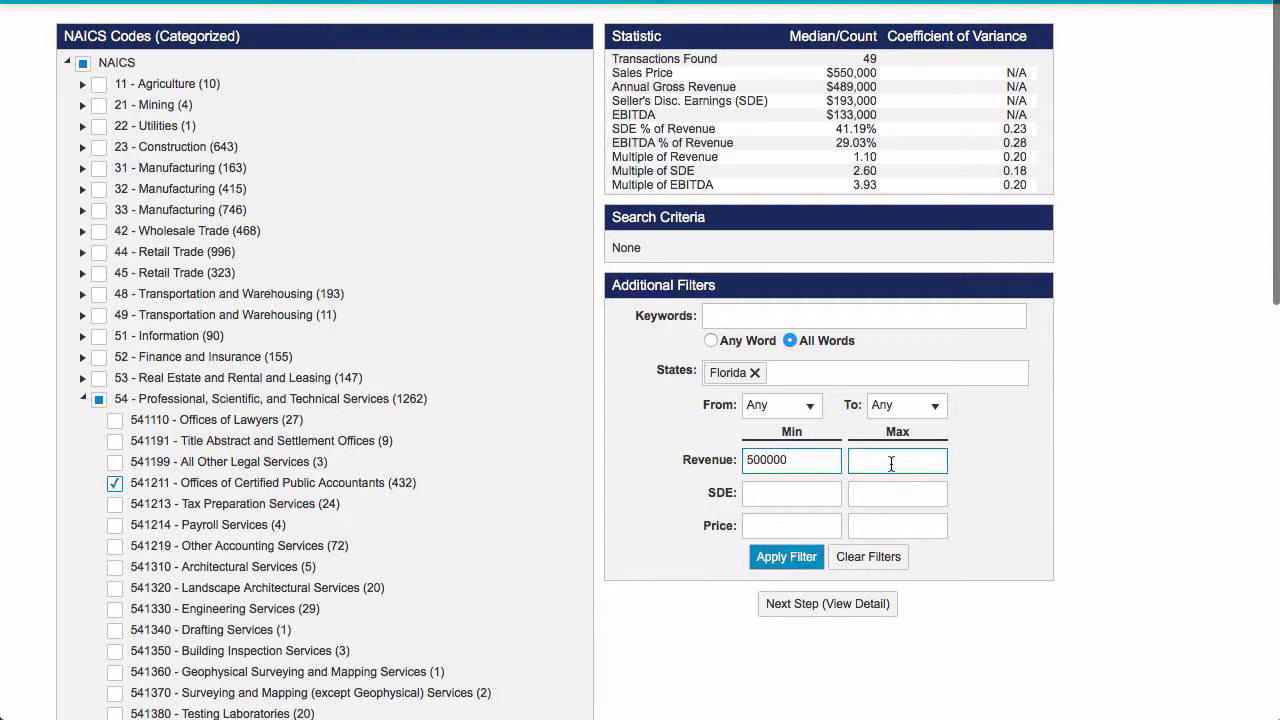
pyautogui.write('5')
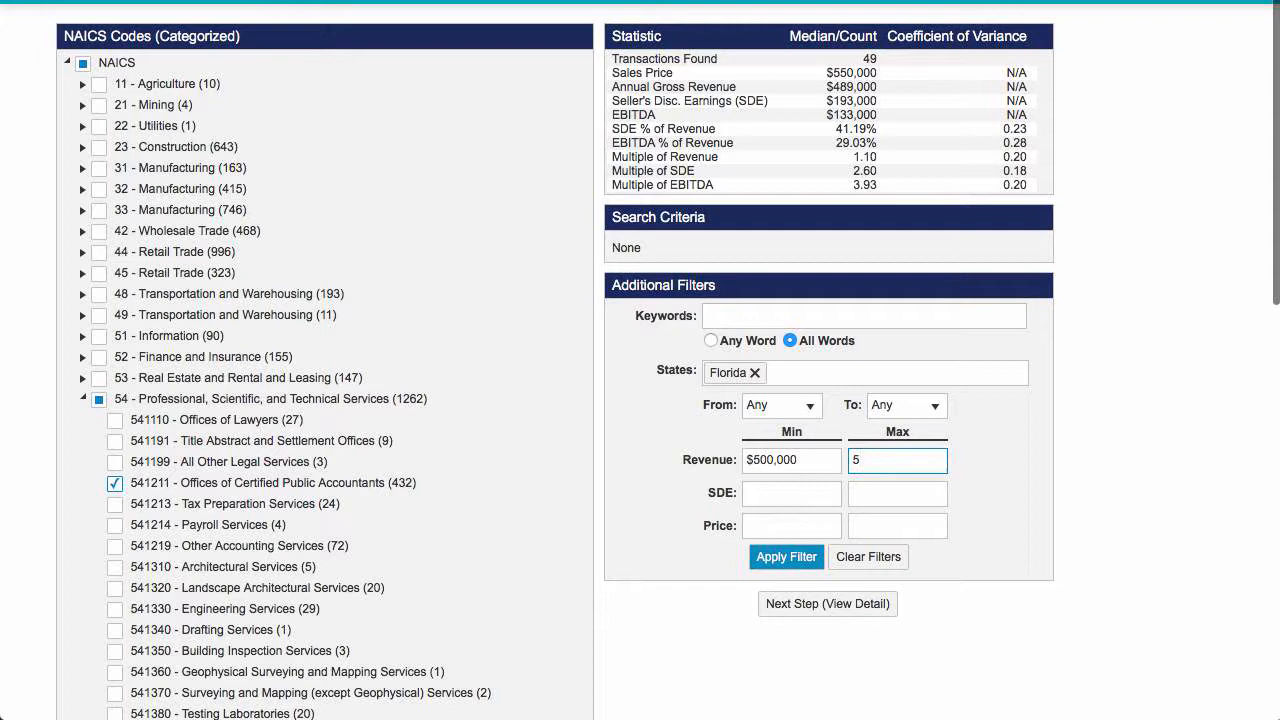
pyautogui.write(',000,000')
pyautogui.click(996, 530)
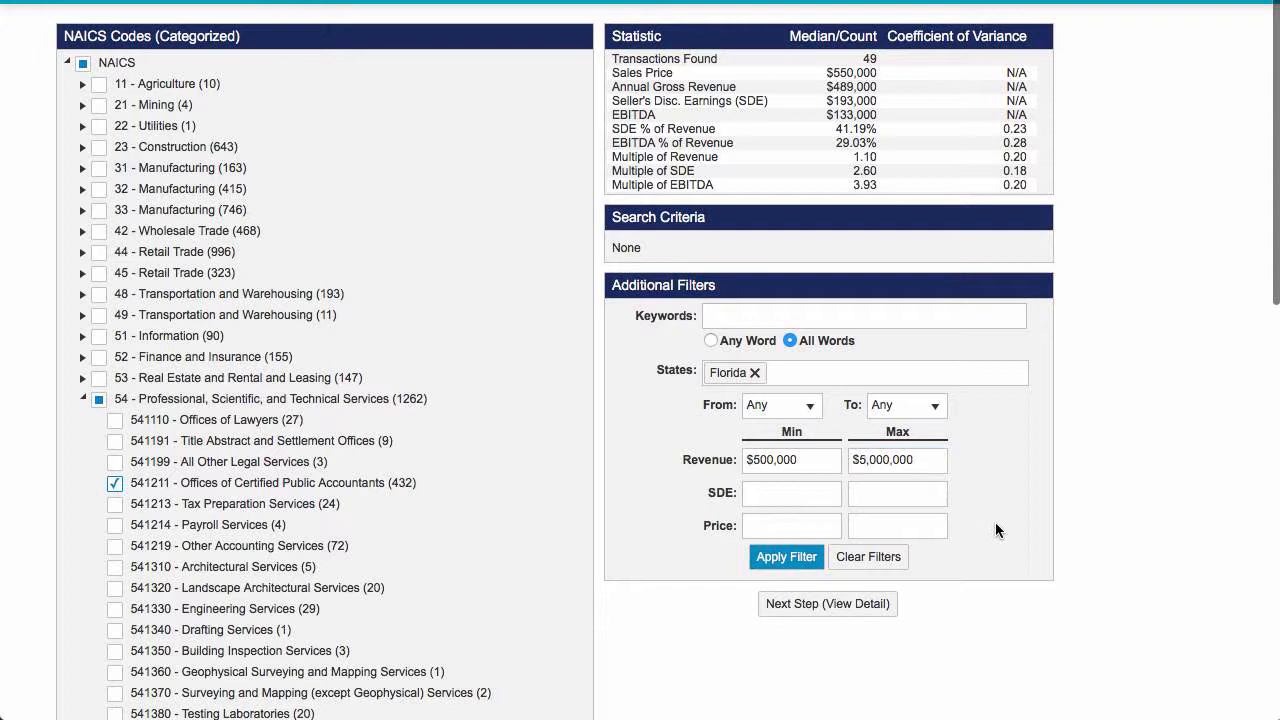
pyautogui.click(792, 566)
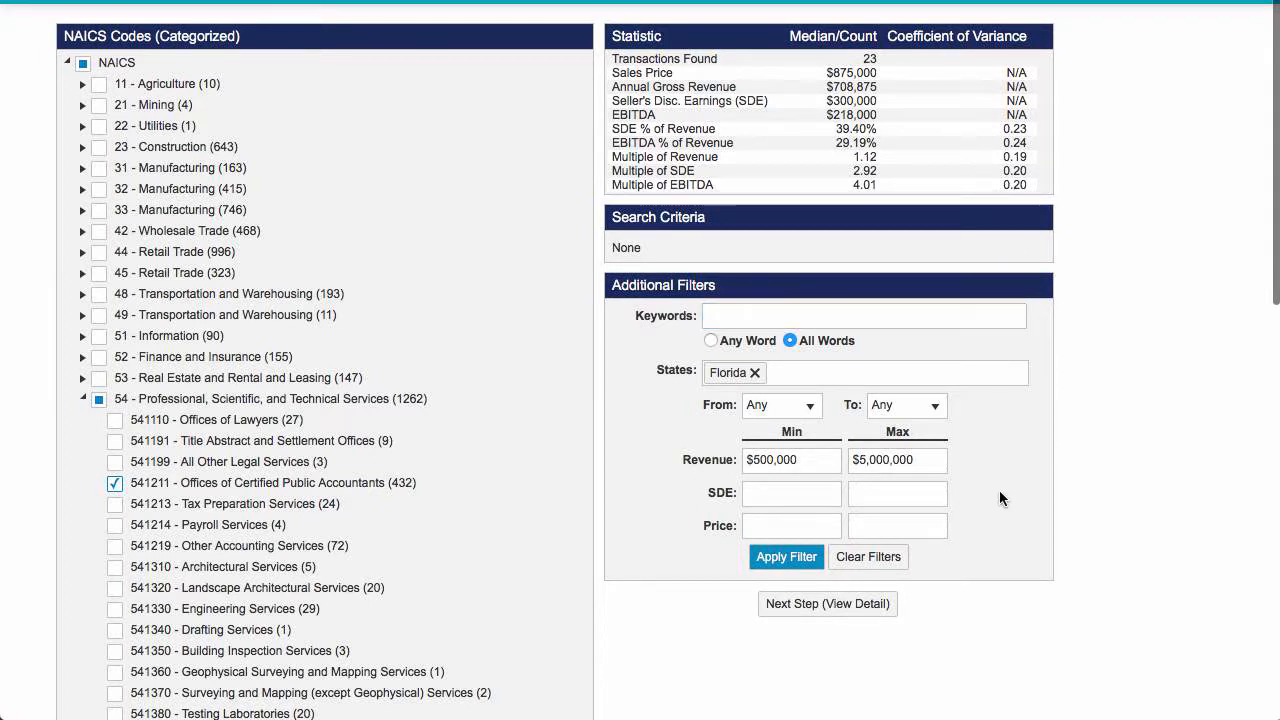
# Go on to the search's detail view and review the summary data and the list of comparable transactions.
pyautogui.click(835, 609)
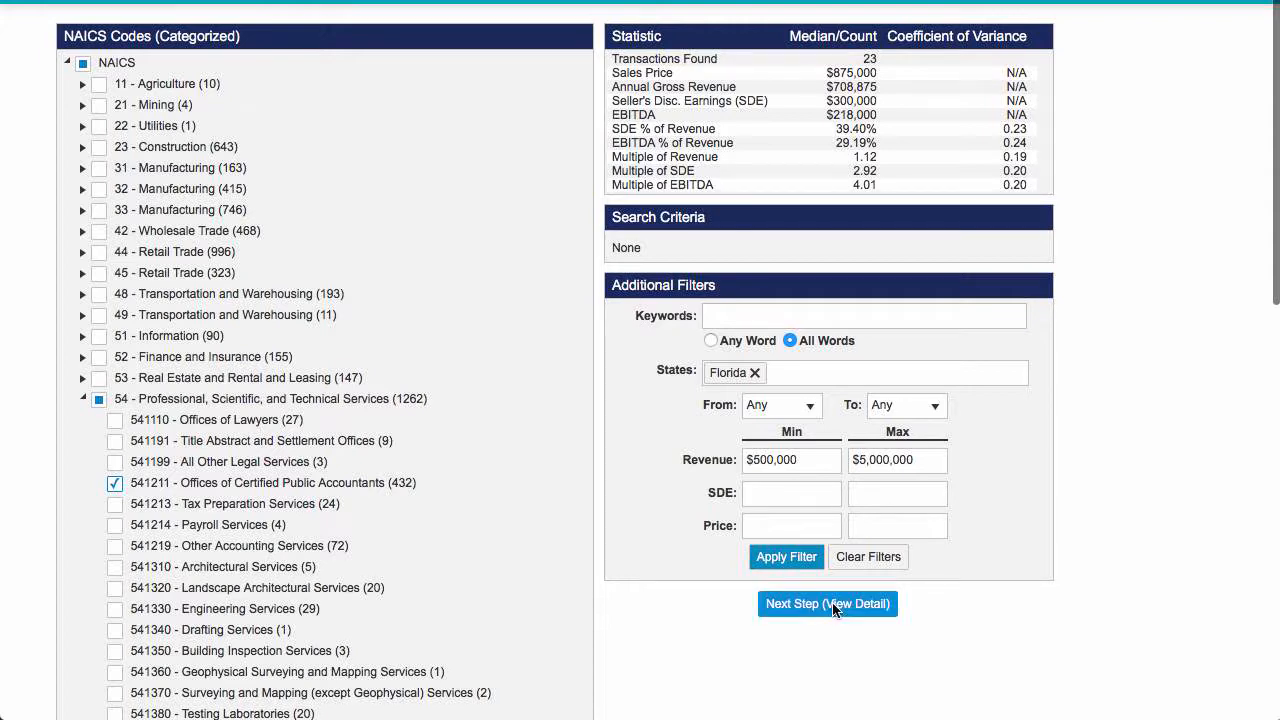
pyautogui.scroll(-7, 833, 604)
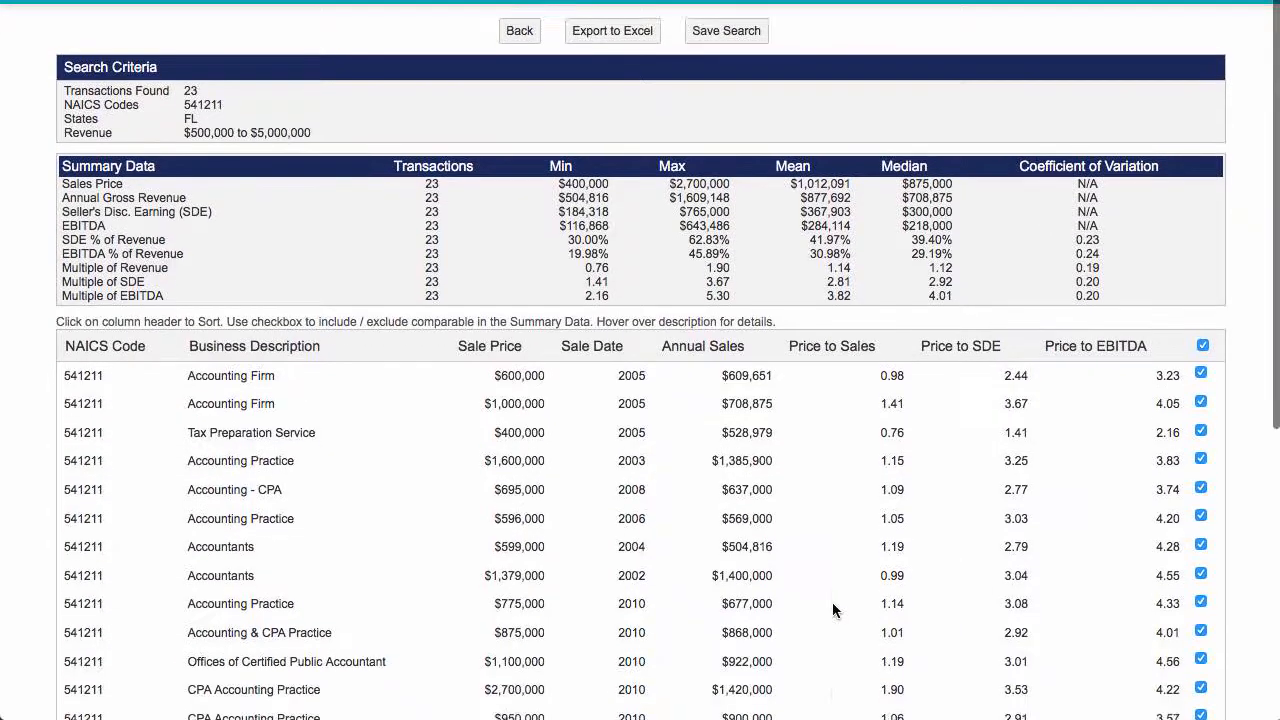
pyautogui.scroll(-3, 833, 604)
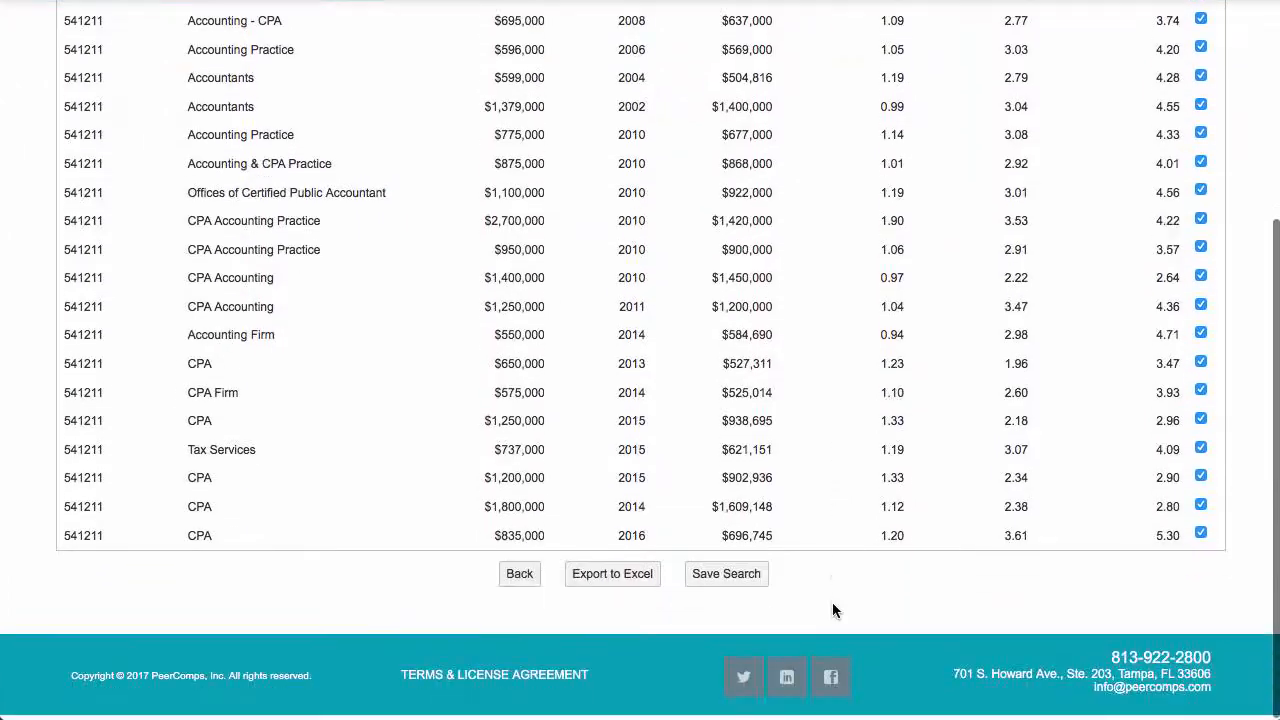
pyautogui.scroll(8, 833, 604)
pyautogui.scroll(1, 832, 610)
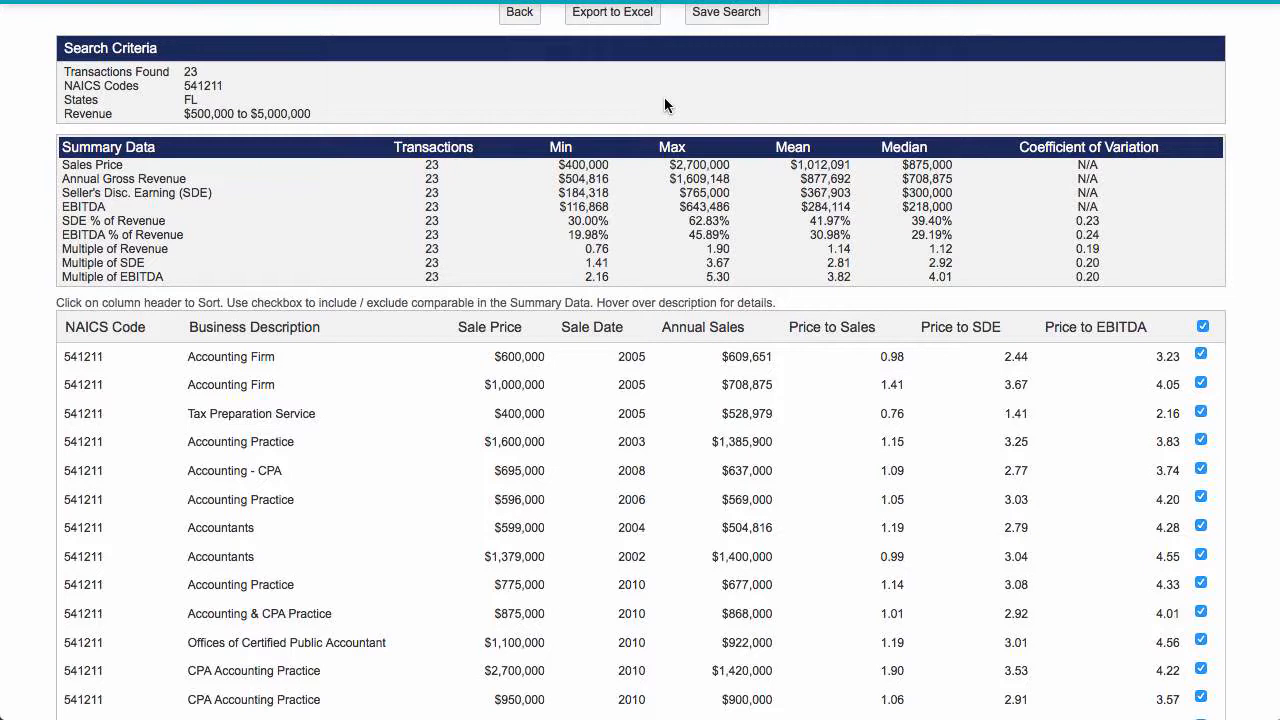
pyautogui.scroll(-2, 452, 185)
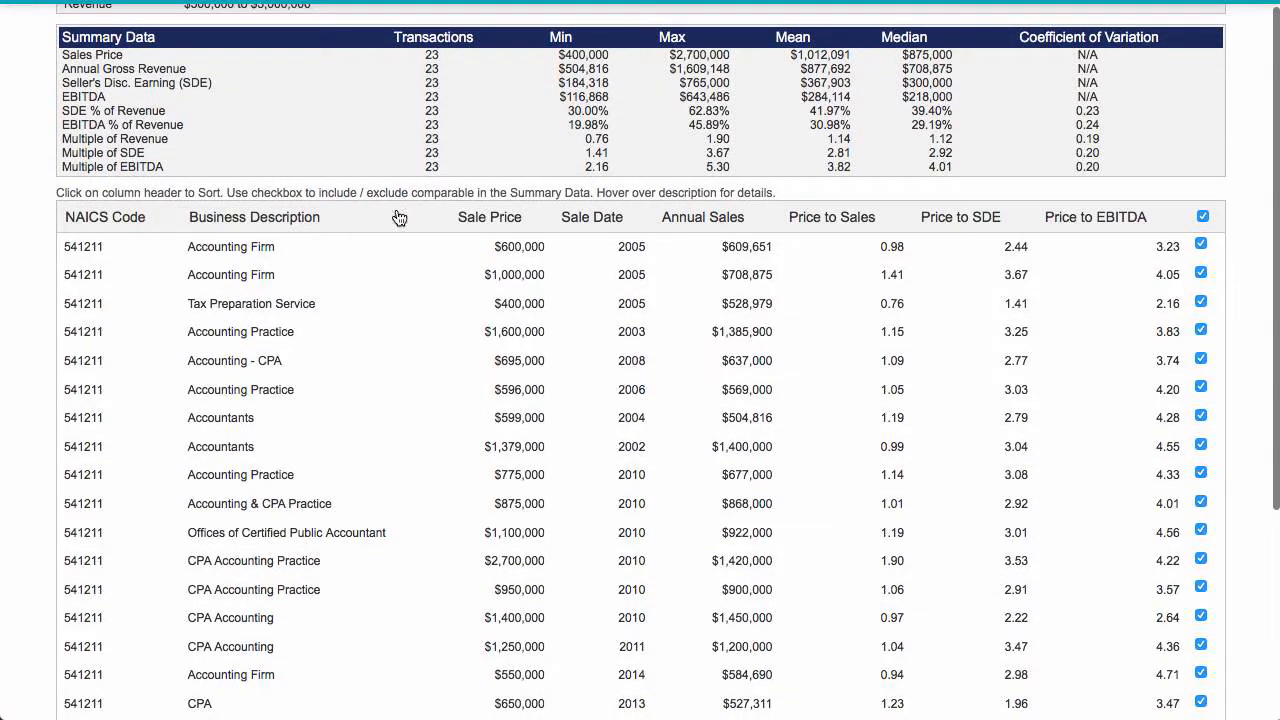
pyautogui.moveTo(255, 249)
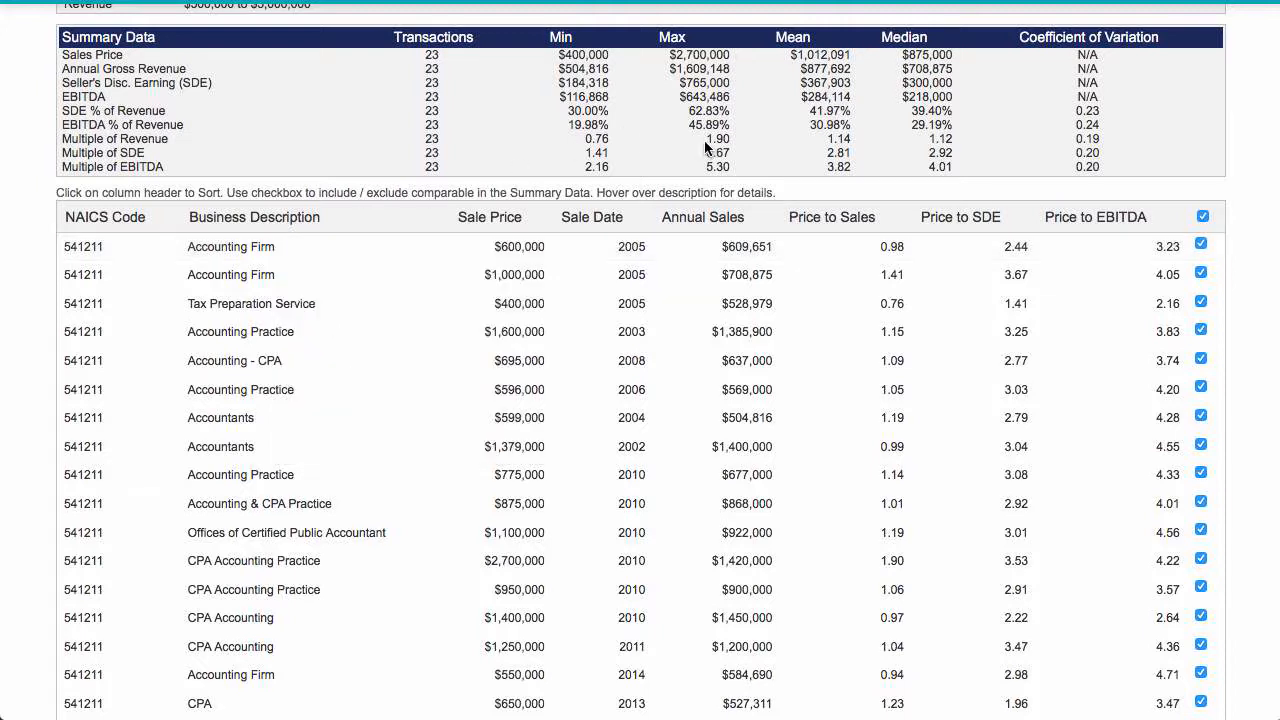
# Exclude all comparables from the summary data, and include only the first six transactions in the list.
pyautogui.scroll(-3, 1156, 128)
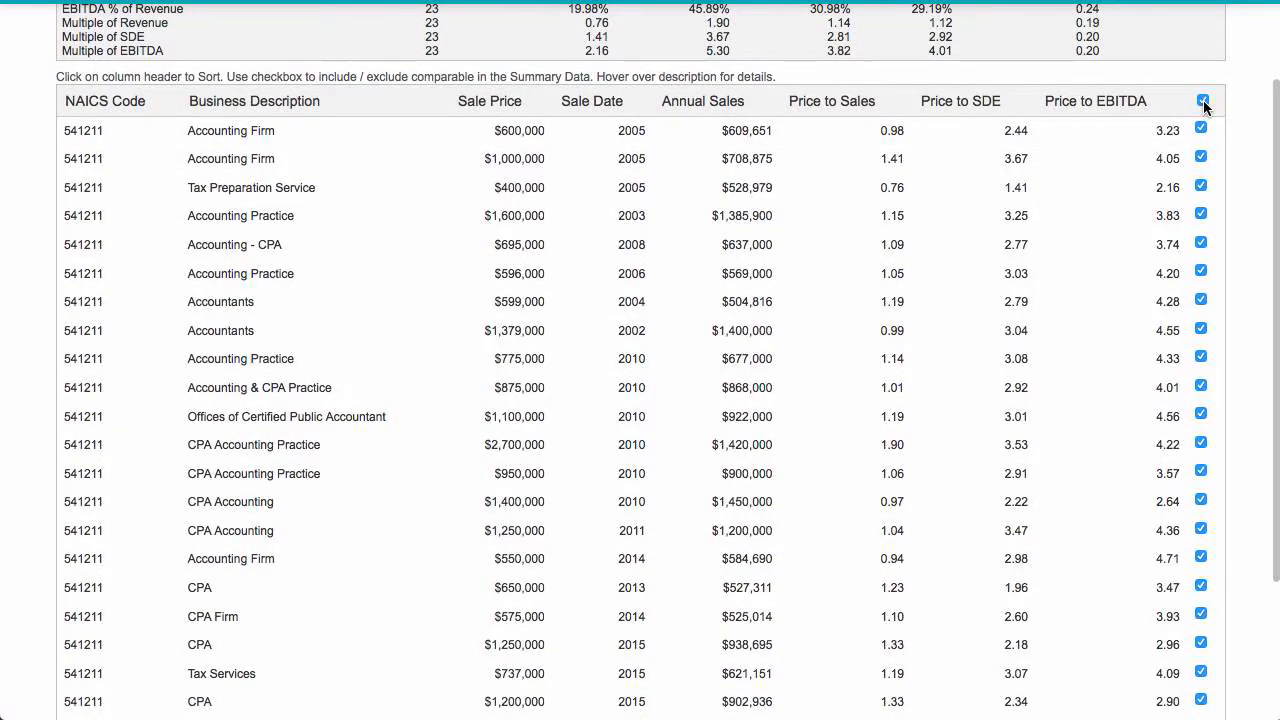
pyautogui.click(1202, 101)
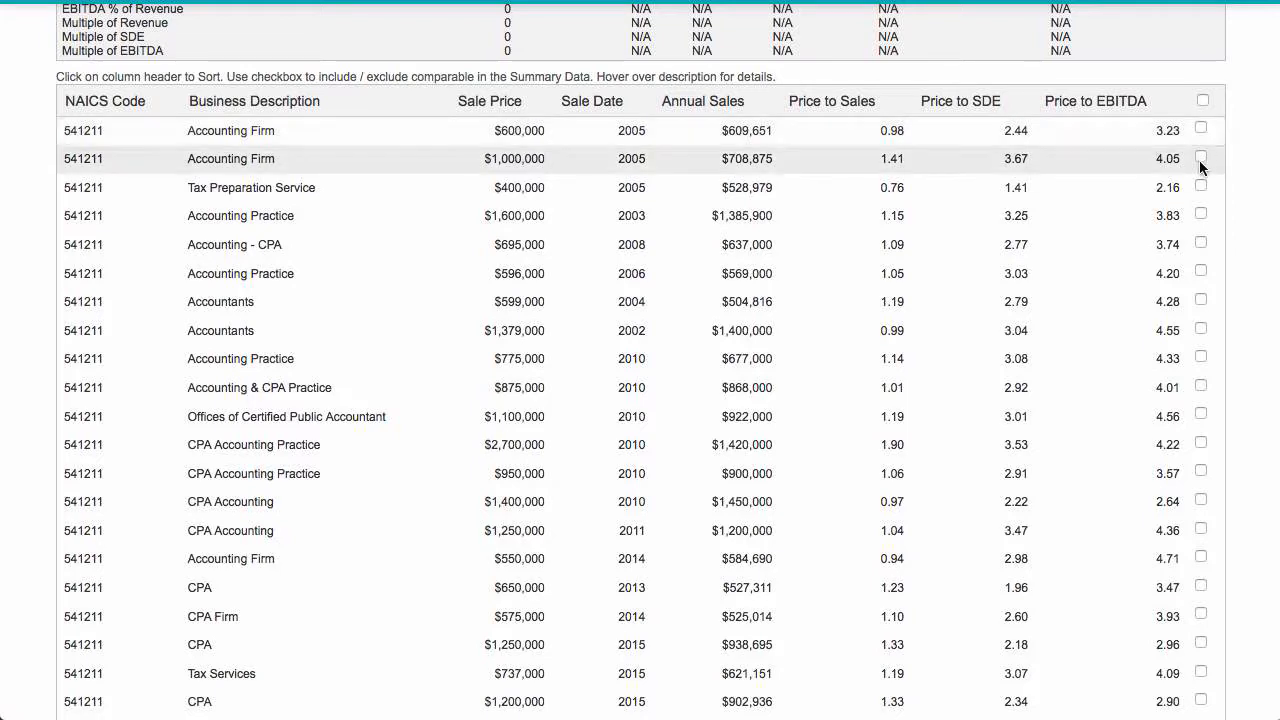
pyautogui.click(1202, 129)
pyautogui.click(1201, 157)
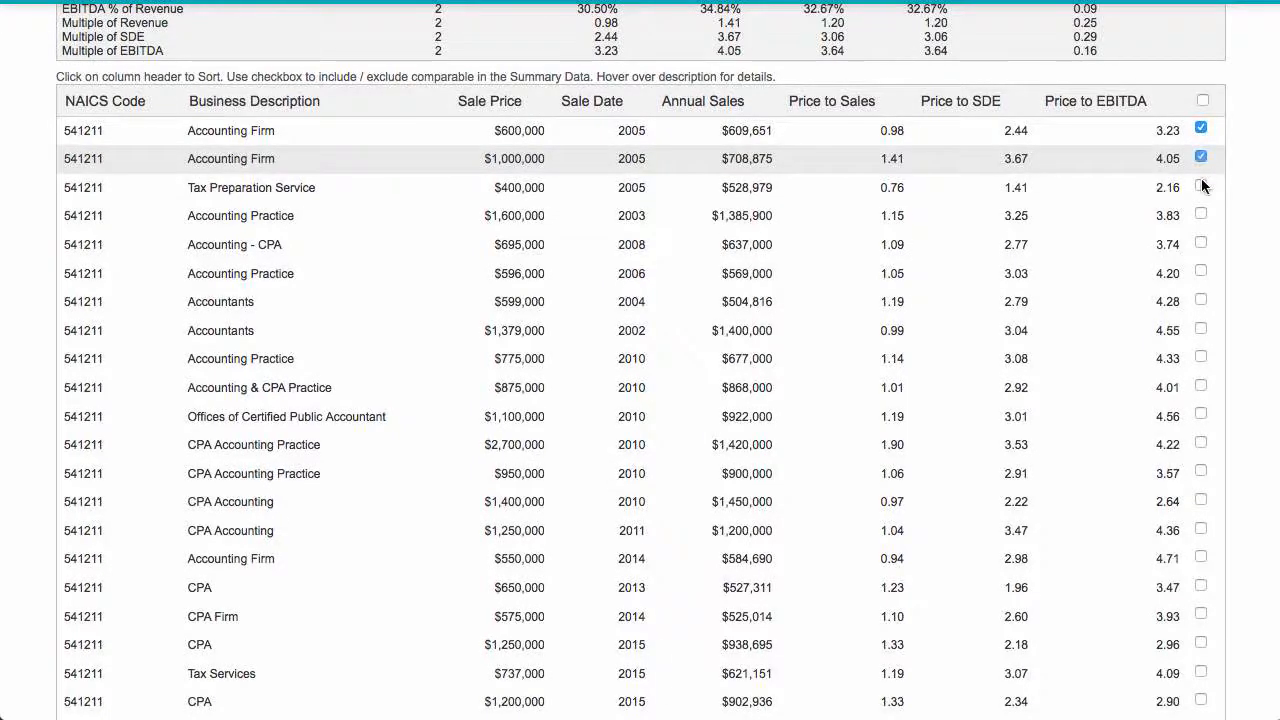
pyautogui.click(1201, 185)
pyautogui.click(1199, 213)
pyautogui.click(1200, 242)
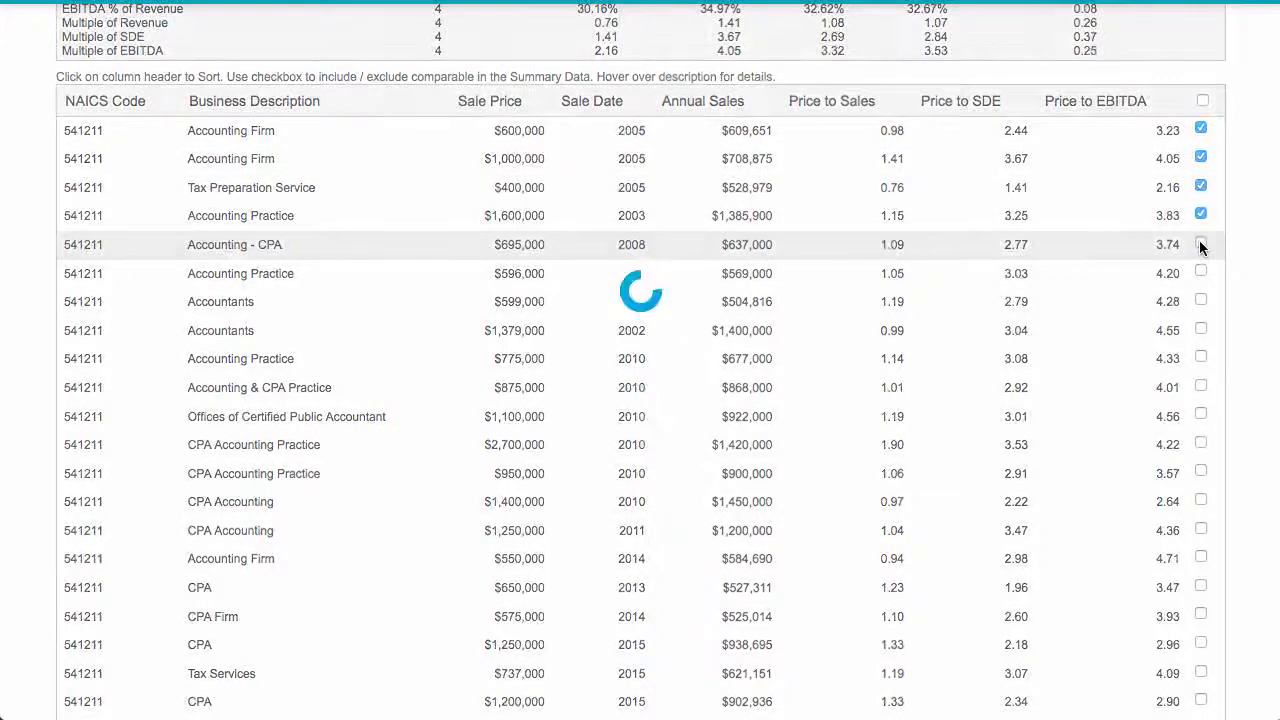
pyautogui.click(1200, 270)
pyautogui.scroll(3, 1162, 242)
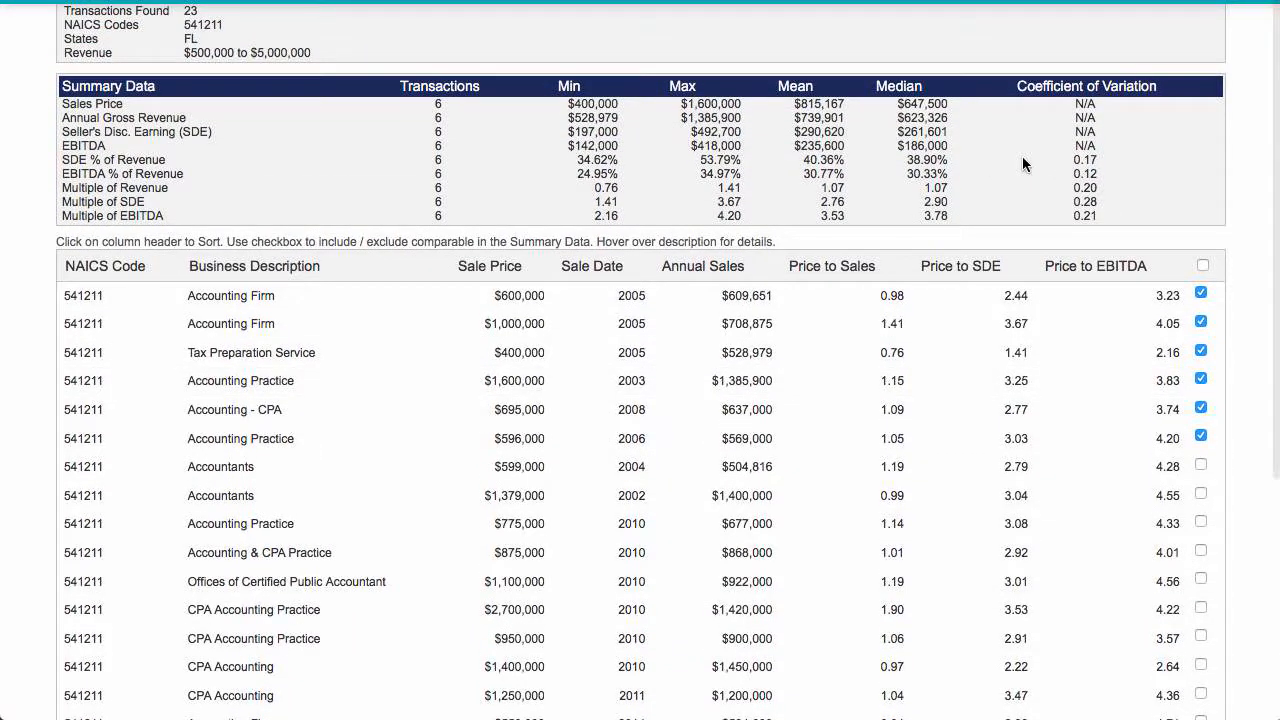
# Reset the comparable selection and include the two 2005 Accounting Firm sales in the summary data.
pyautogui.click(1203, 266)
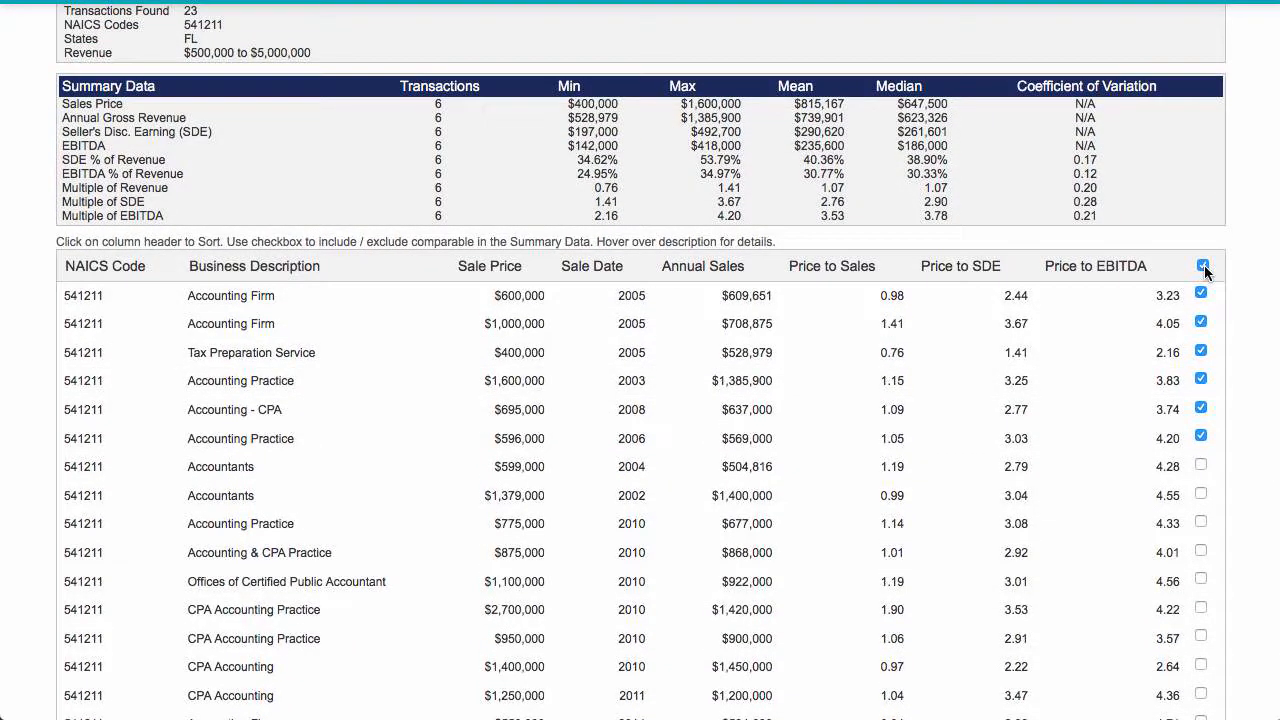
pyautogui.click(1203, 266)
pyautogui.click(1203, 266)
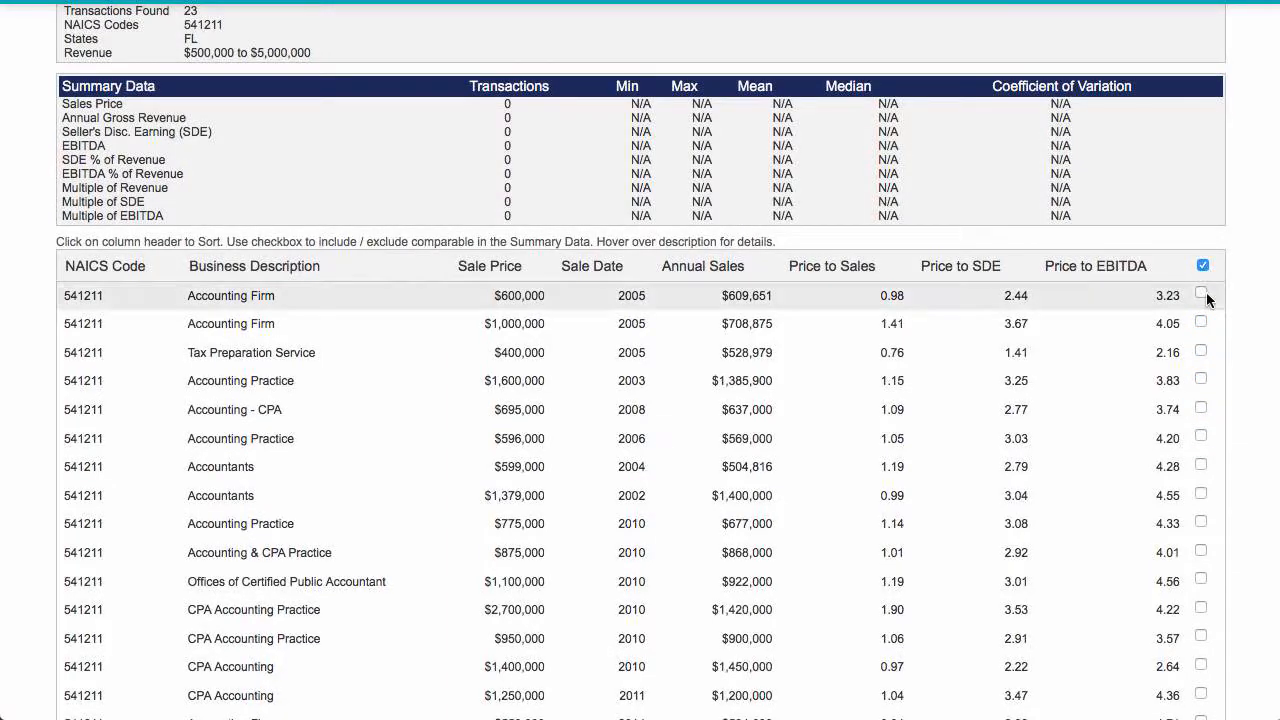
pyautogui.click(1201, 292)
pyautogui.click(1202, 322)
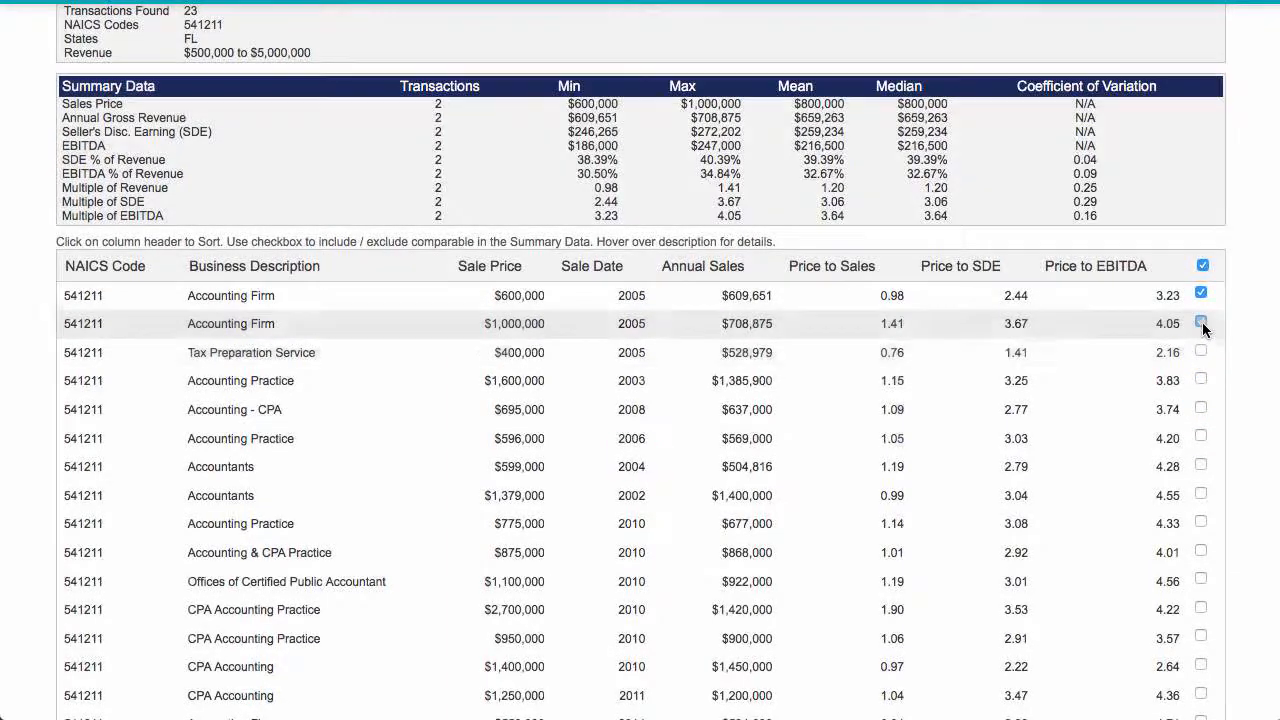
# Include the Tax Preparation Service, 2003 Accounting Practice, Accounting - CPA and 2006 Accounting Practice sales in the summary data.
pyautogui.click(1199, 351)
pyautogui.click(1199, 379)
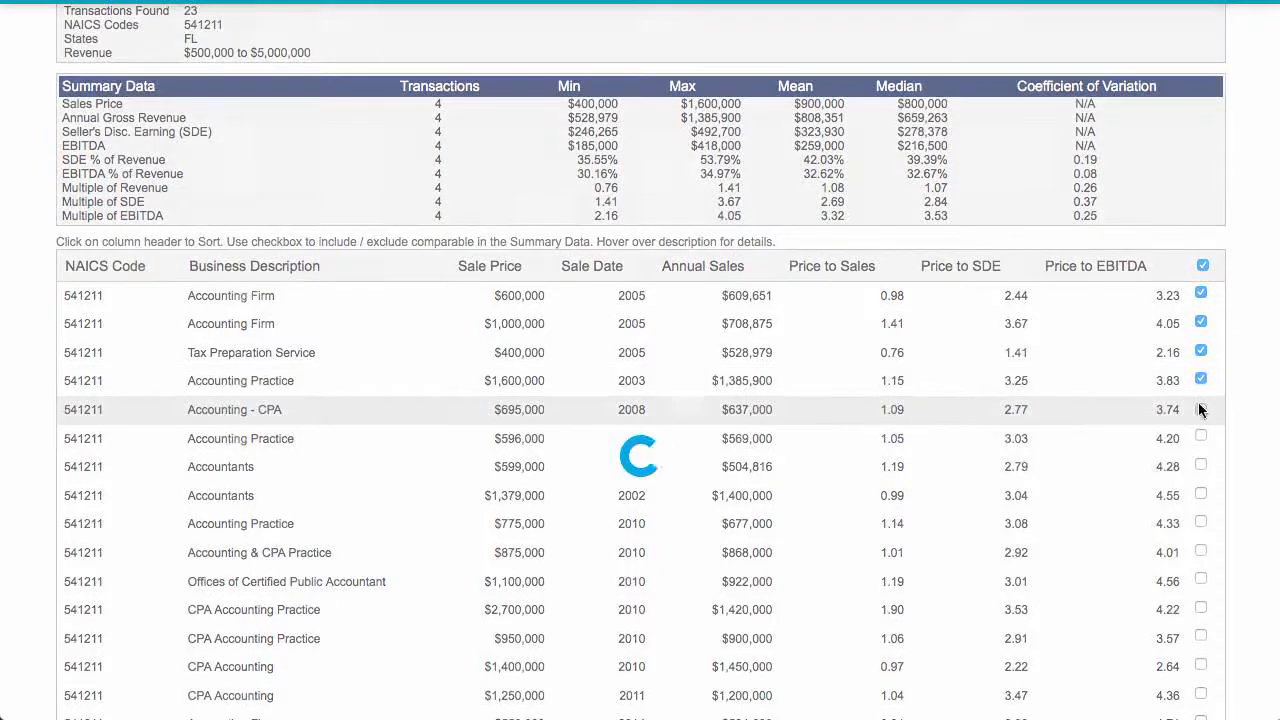
pyautogui.click(1199, 409)
pyautogui.click(1200, 437)
# Save the comp search under the name CPA Fl.
pyautogui.scroll(-4, 1052, 268)
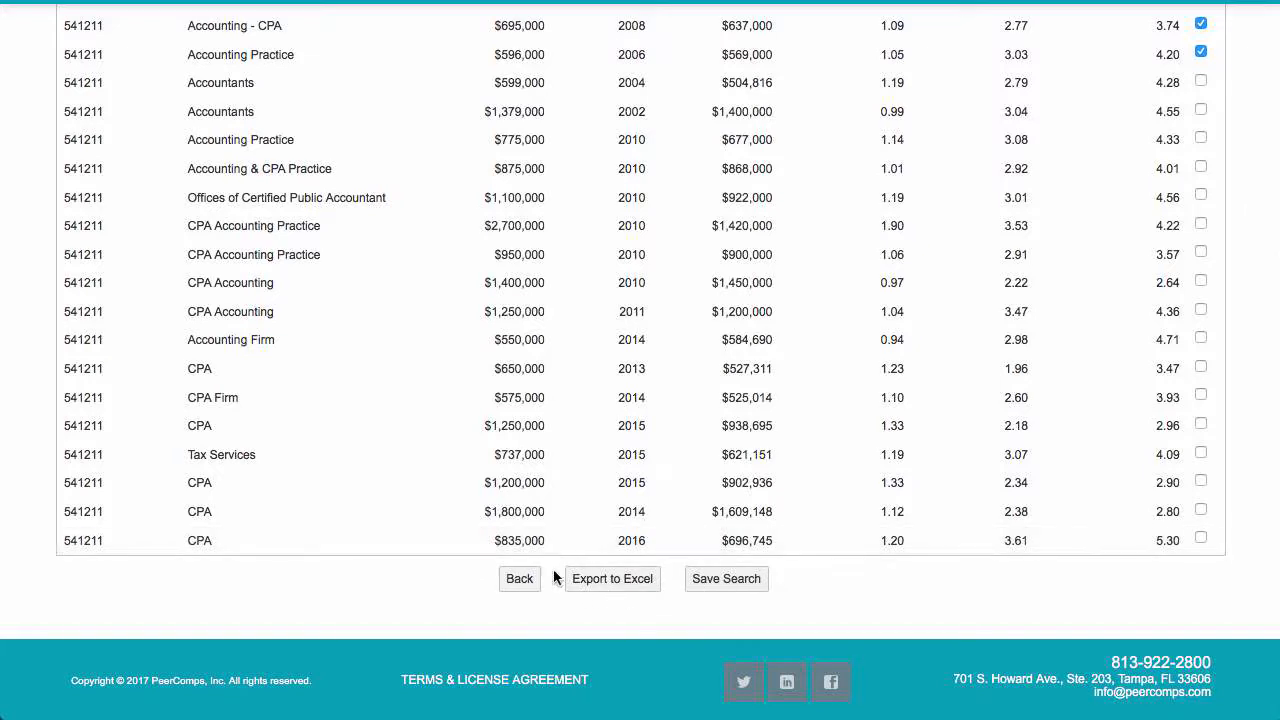
pyautogui.scroll(5, 662, 450)
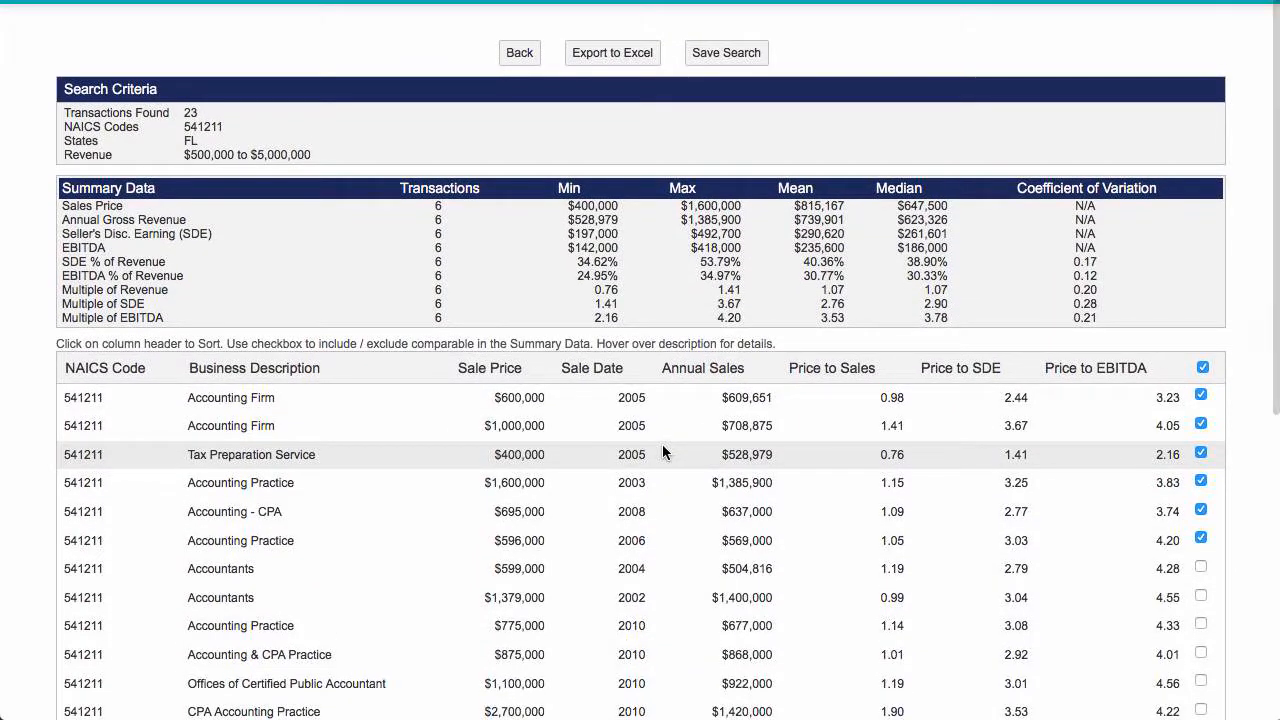
pyautogui.scroll(-5, 662, 452)
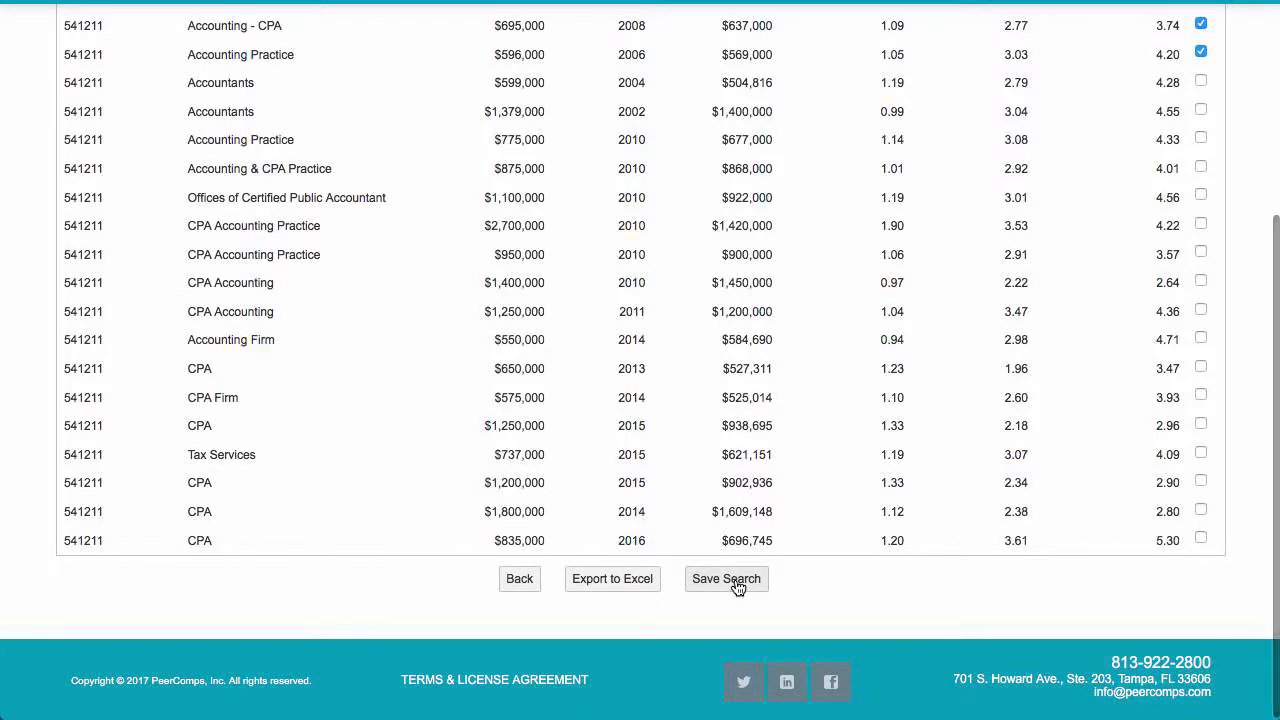
pyautogui.click(737, 580)
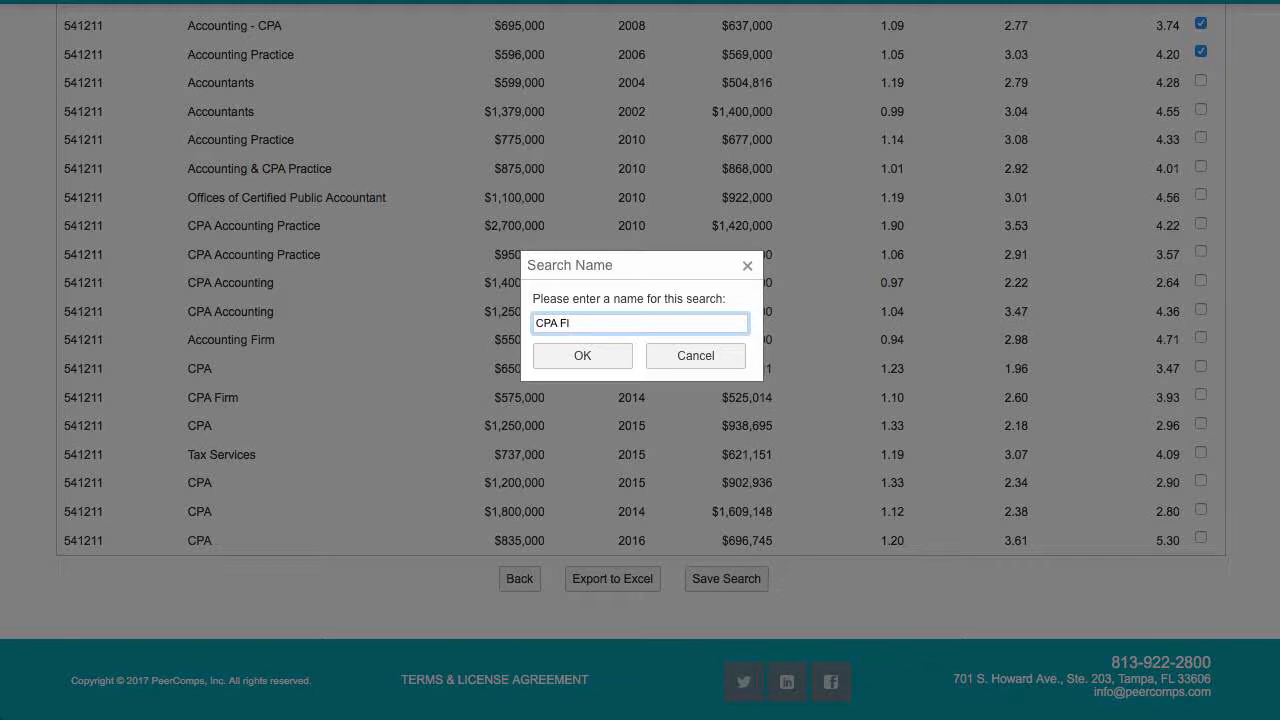
pyautogui.click(577, 357)
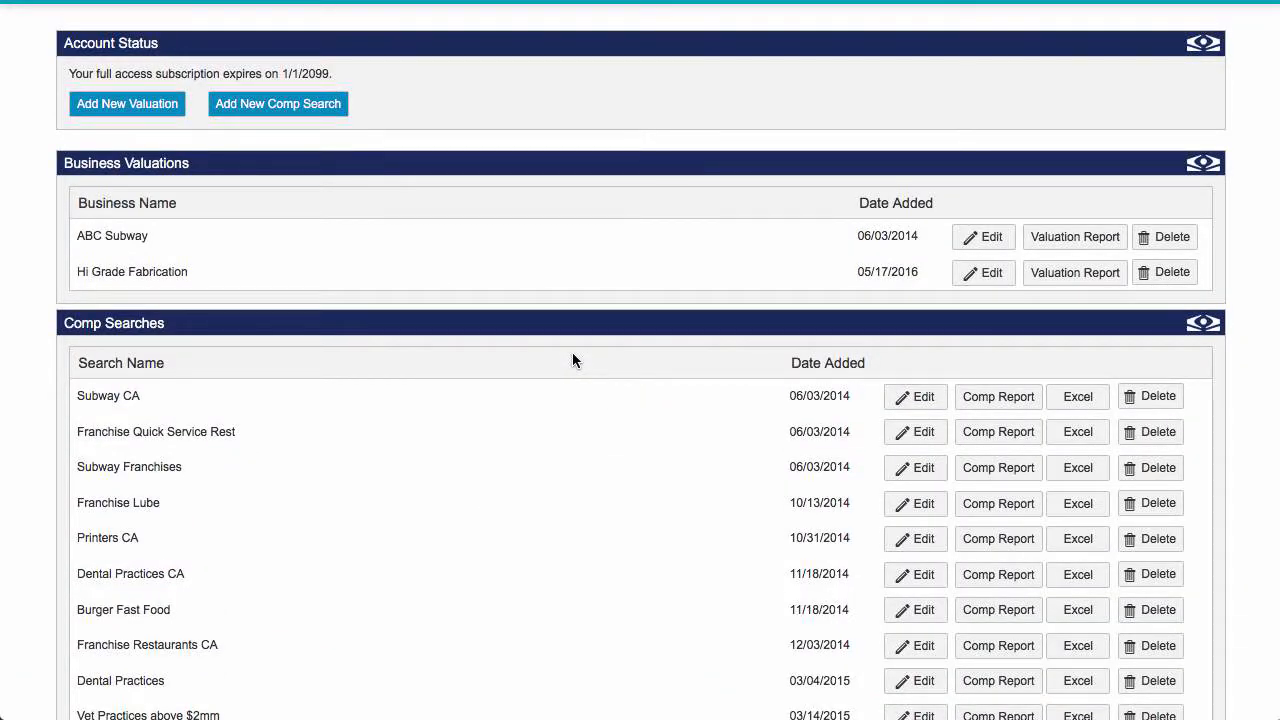
# Open the comp report of the saved CPA Fl search and review its transaction summary and transactions.
pyautogui.scroll(-10, 386, 405)
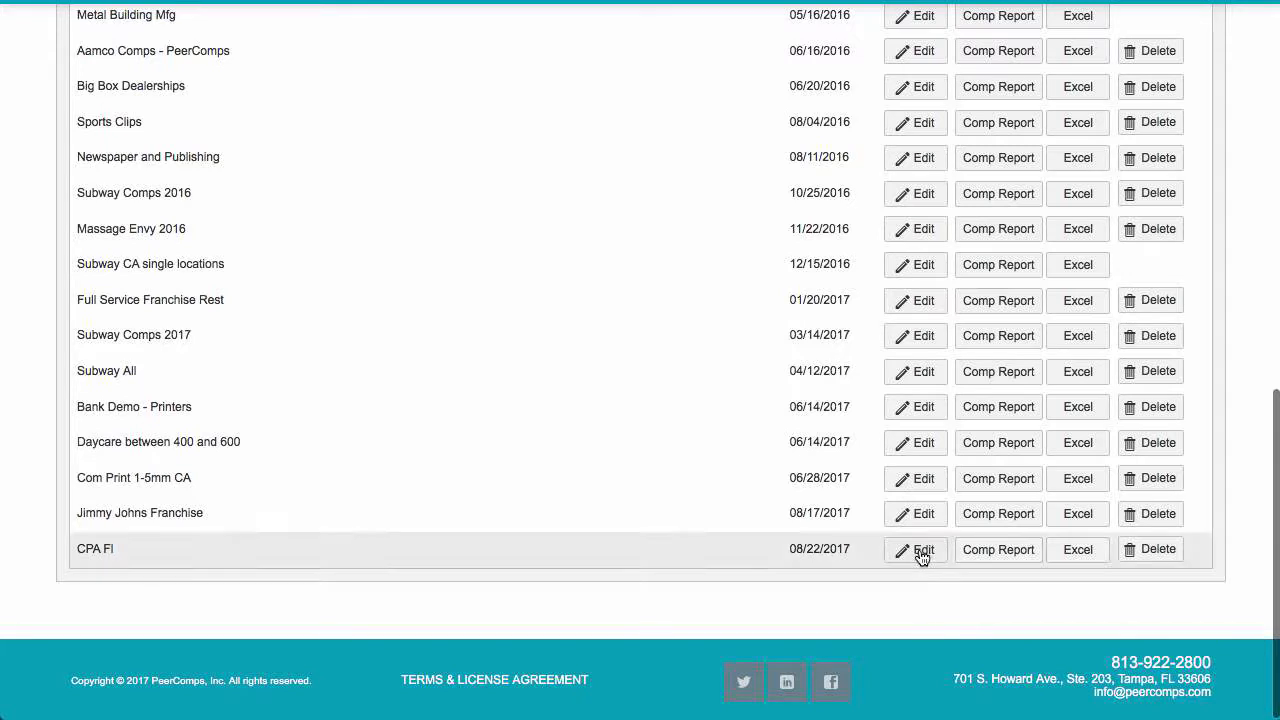
pyautogui.click(991, 557)
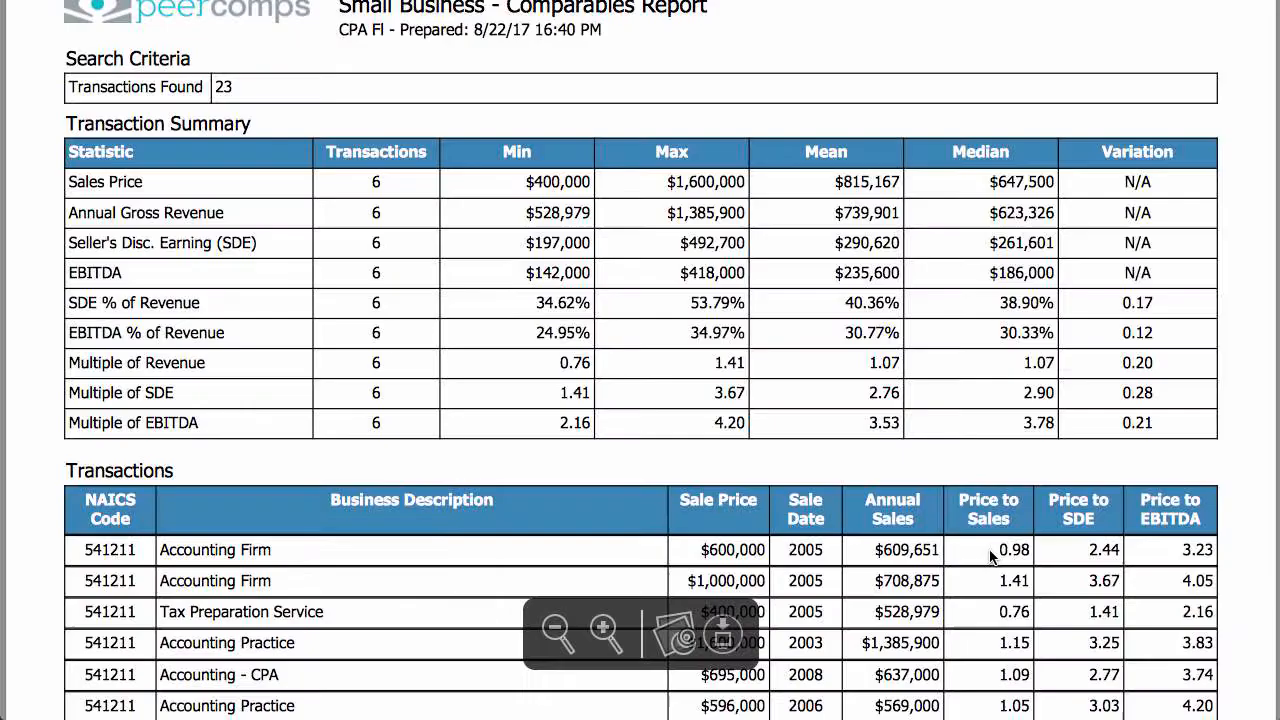
pyautogui.scroll(-3, 992, 556)
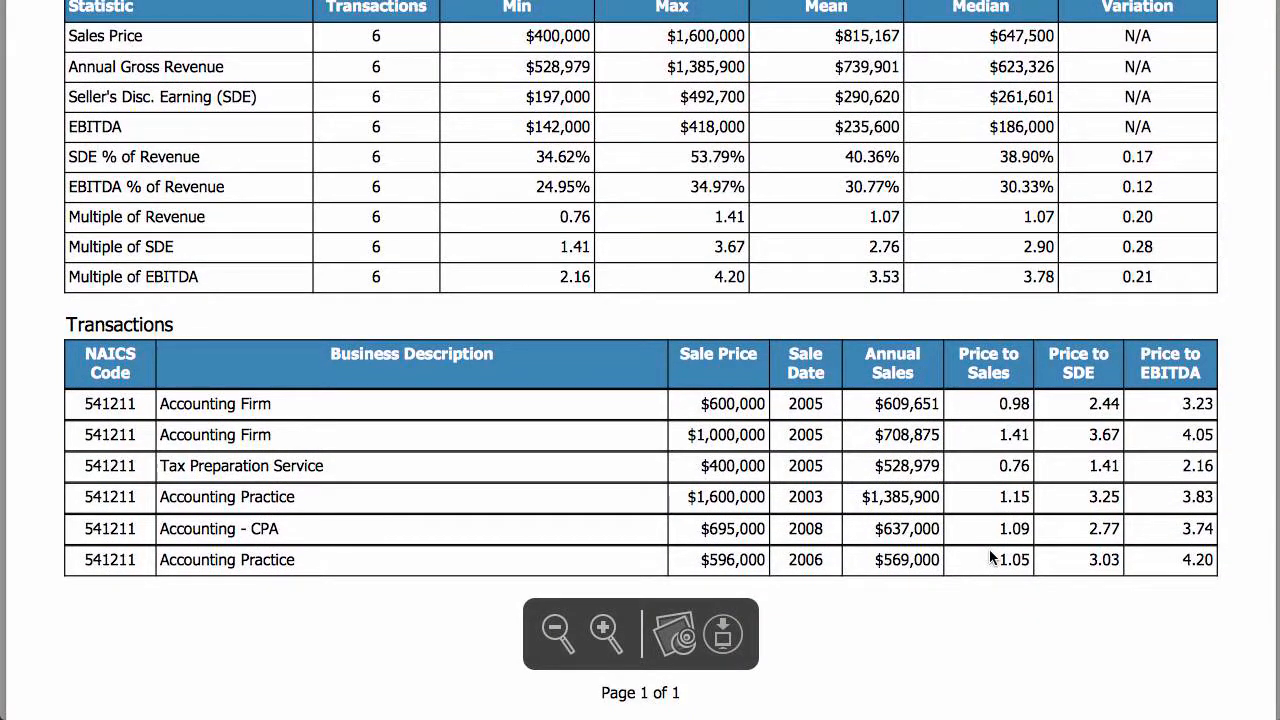
pyautogui.scroll(2, 991, 556)
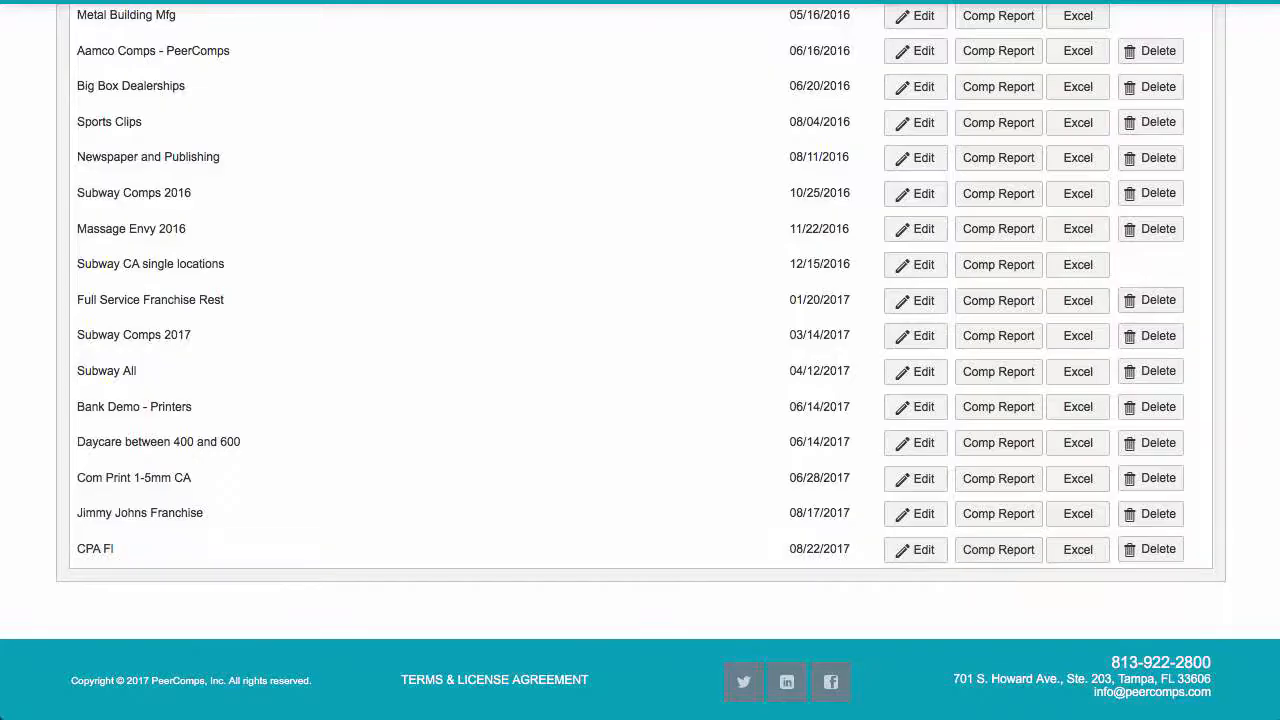
# Return to the saved comp searches and open the CPA Fl search for editing.
pyautogui.scroll(10, 387, 231)
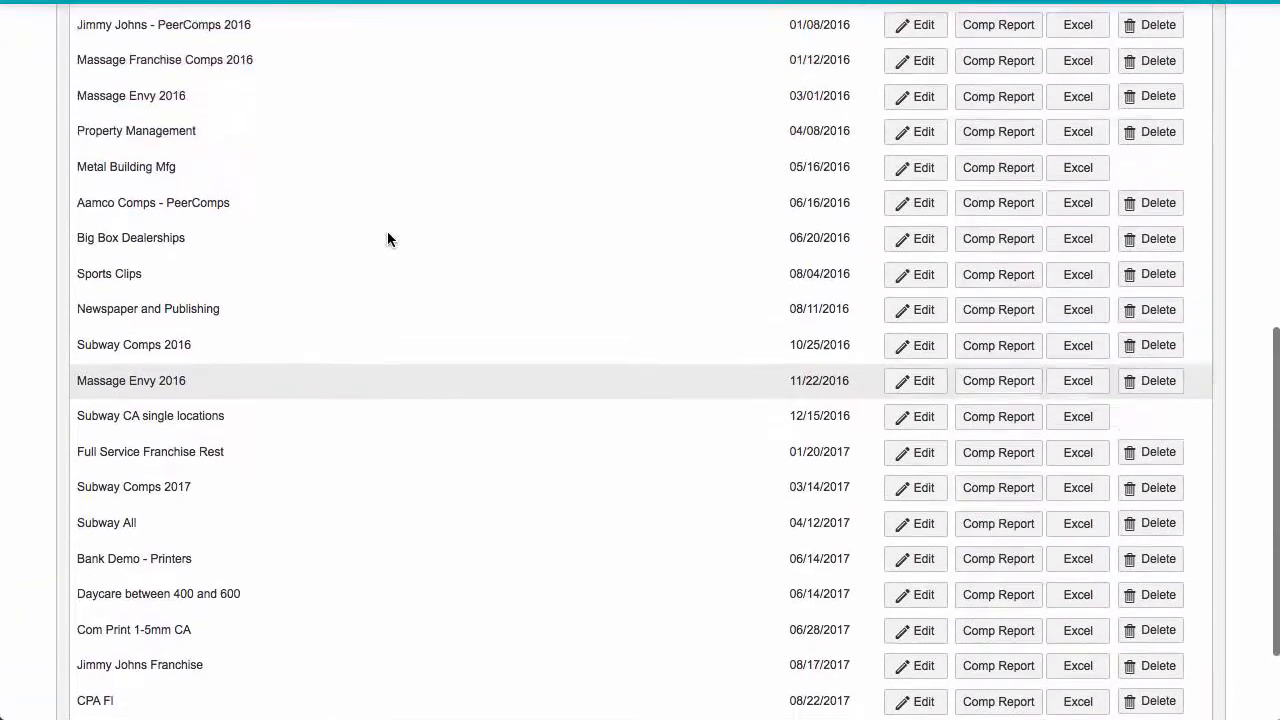
pyautogui.scroll(5, 388, 238)
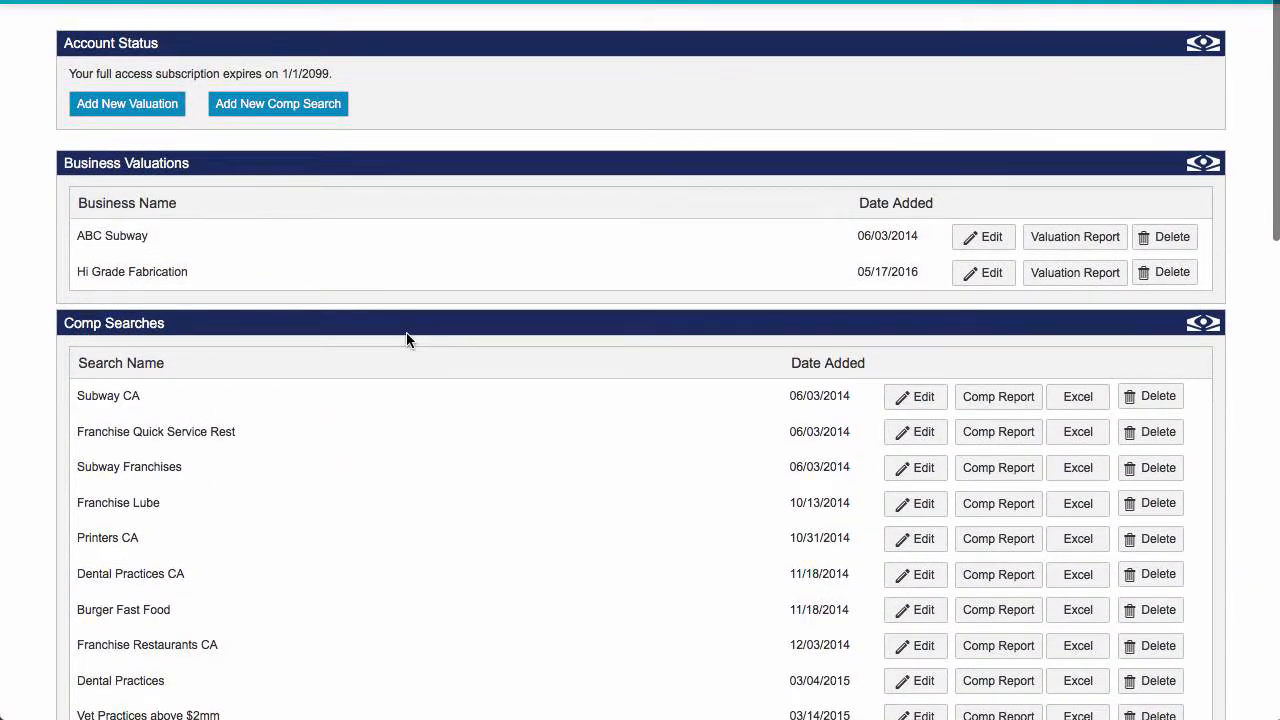
pyautogui.scroll(-15, 406, 340)
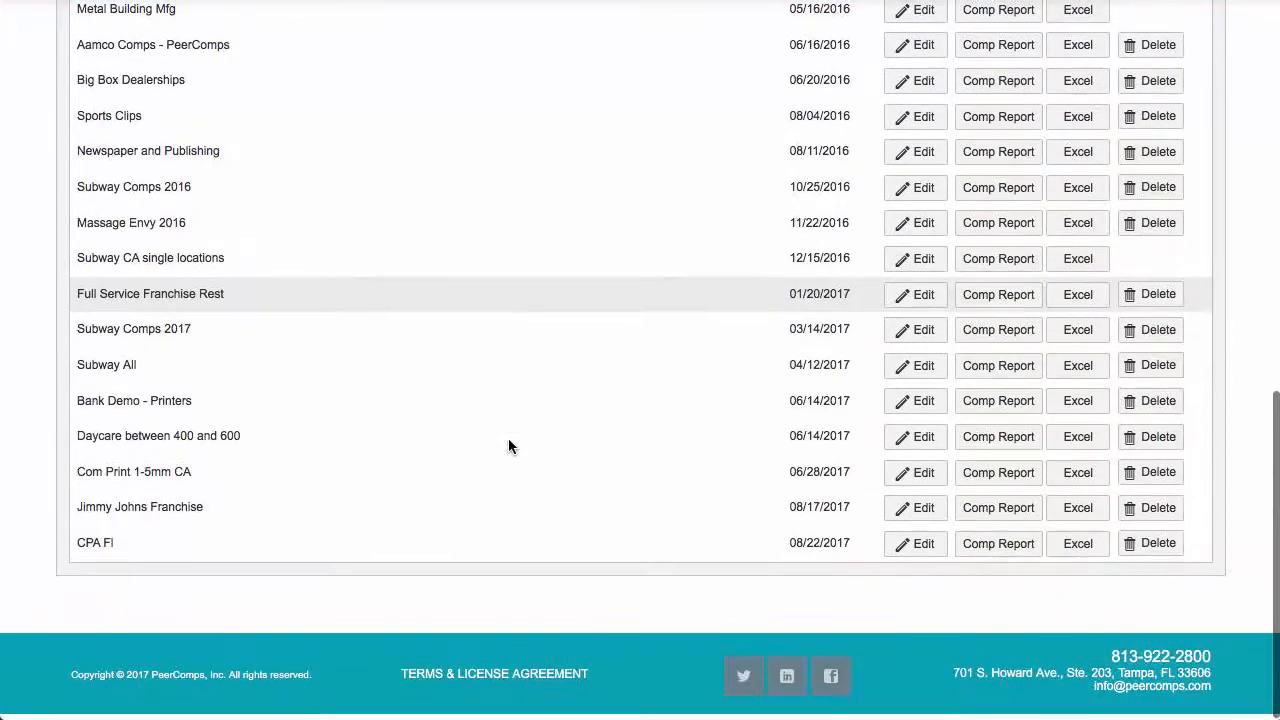
pyautogui.click(920, 552)
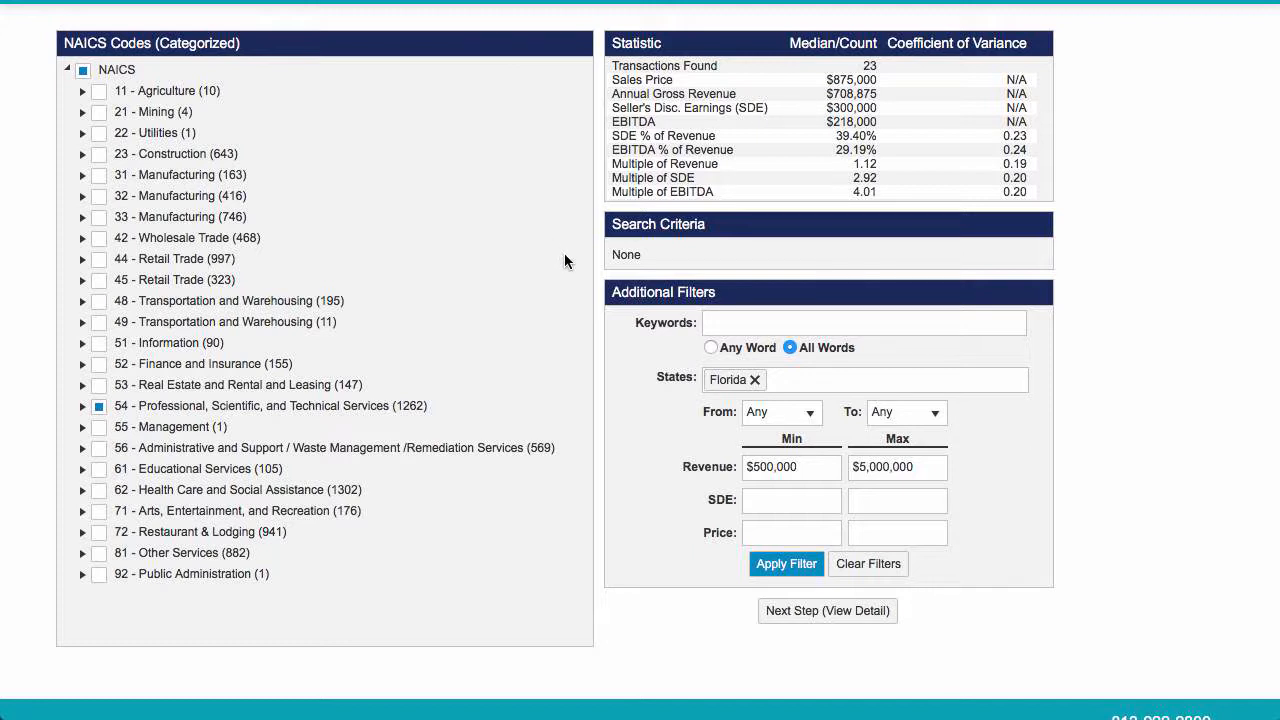
pyautogui.scroll(-1, 600, 370)
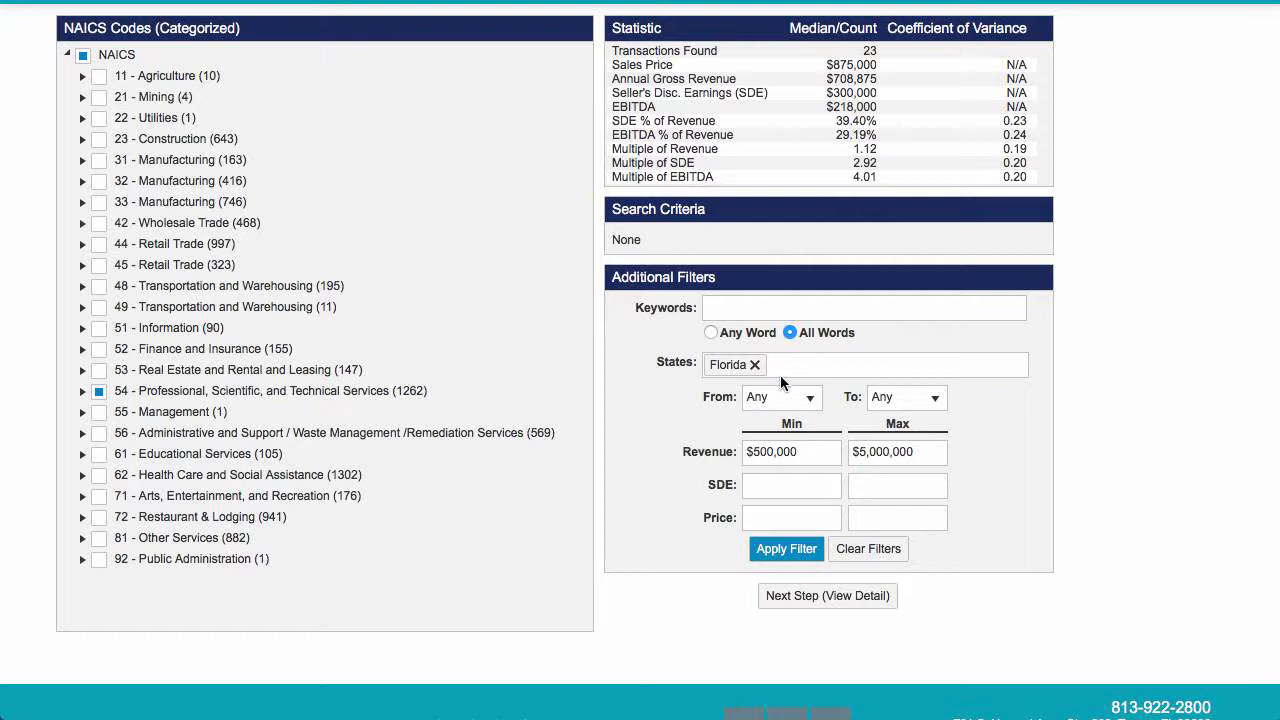
# Remove the Florida state filter, clear the minimum and maximum revenue, and apply the filter.
pyautogui.click(755, 366)
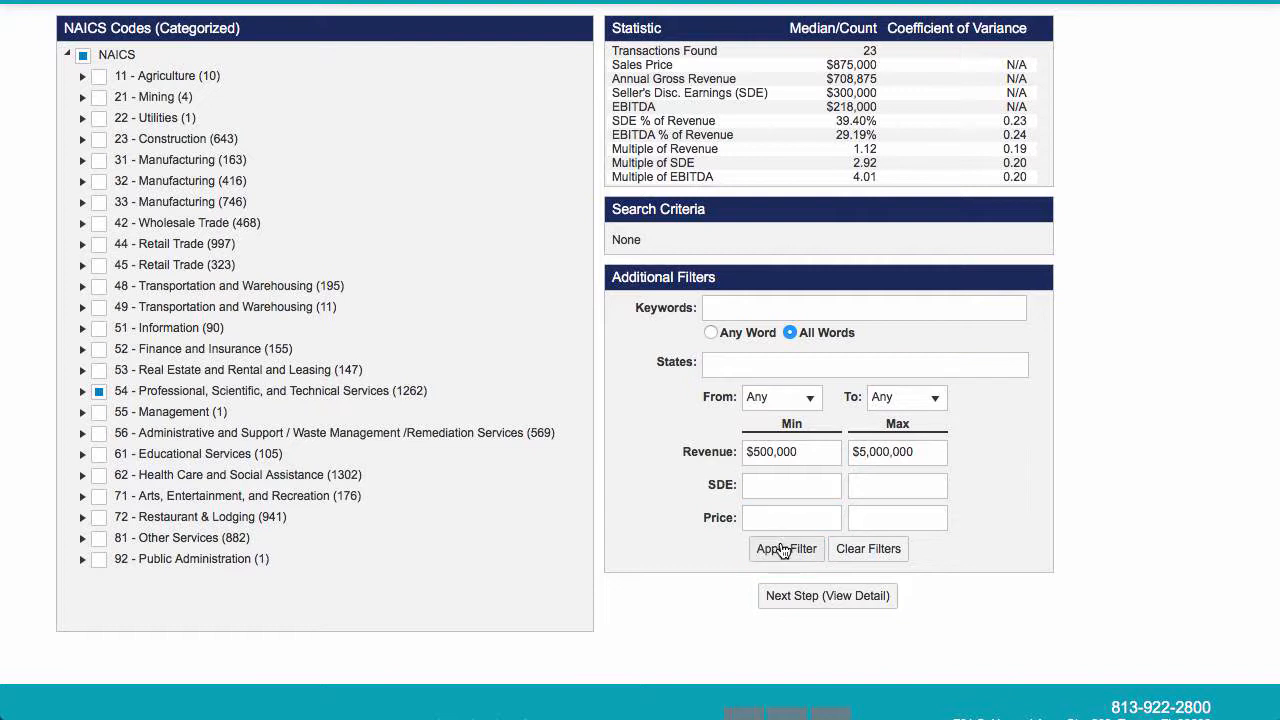
pyautogui.moveTo(817, 455); pyautogui.dragTo(617, 451)
pyautogui.press('BackSpace')
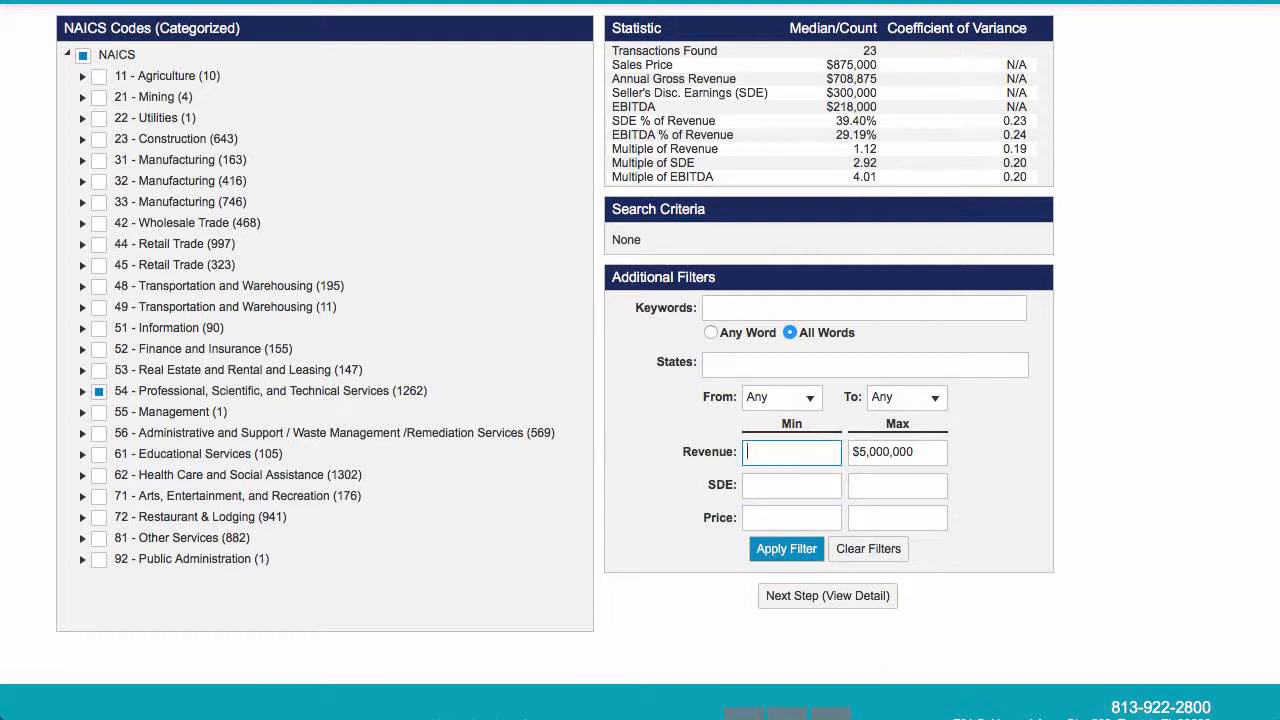
pyautogui.click(942, 449)
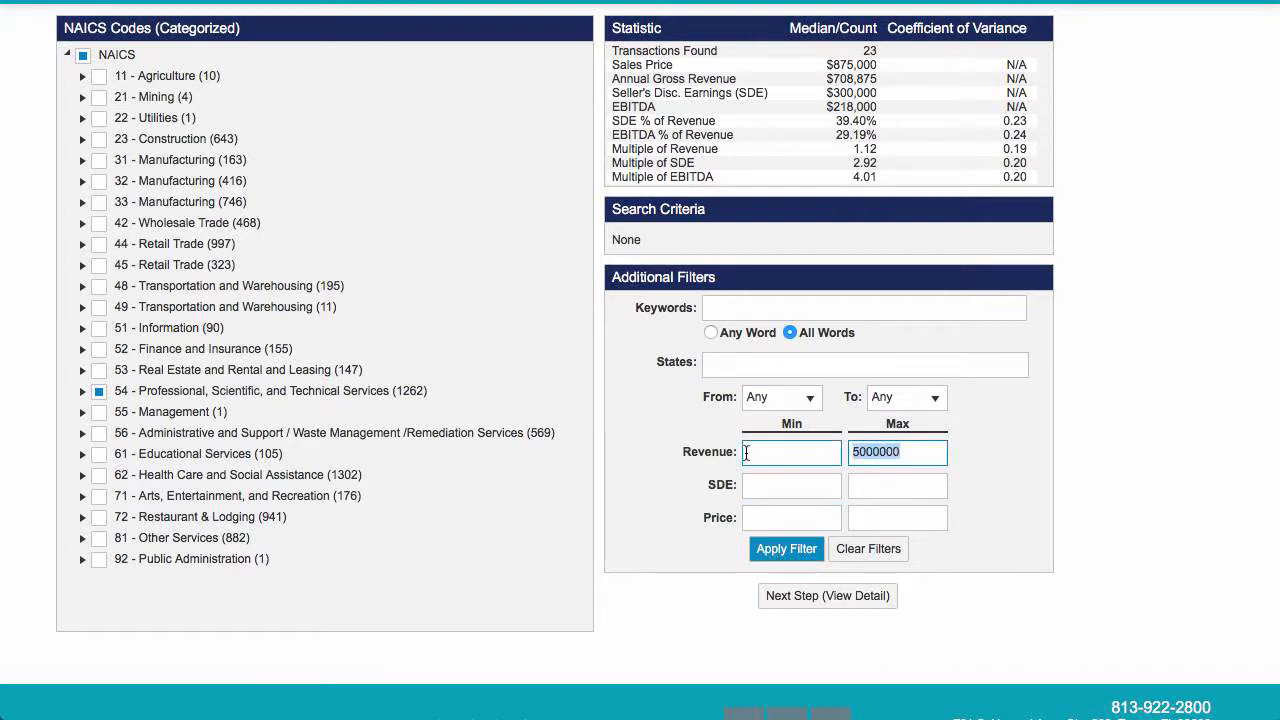
pyautogui.press('BackSpace')
pyautogui.click(779, 552)
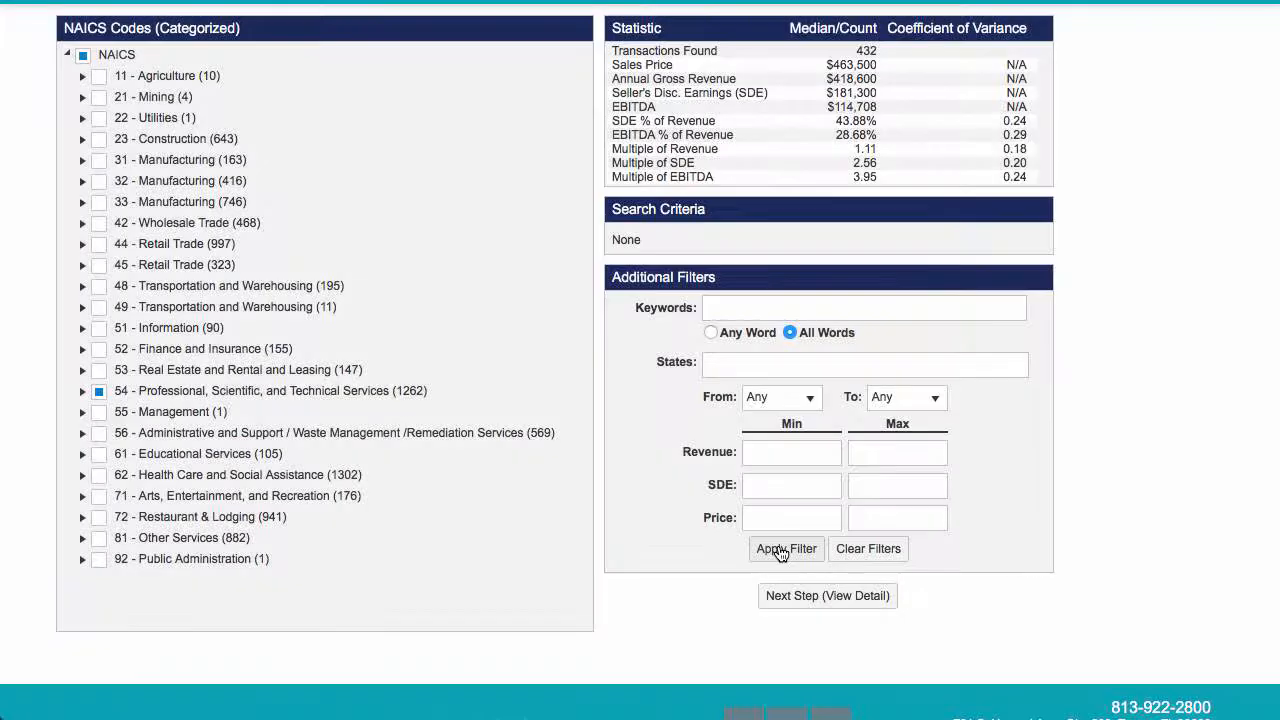
pyautogui.click(781, 552)
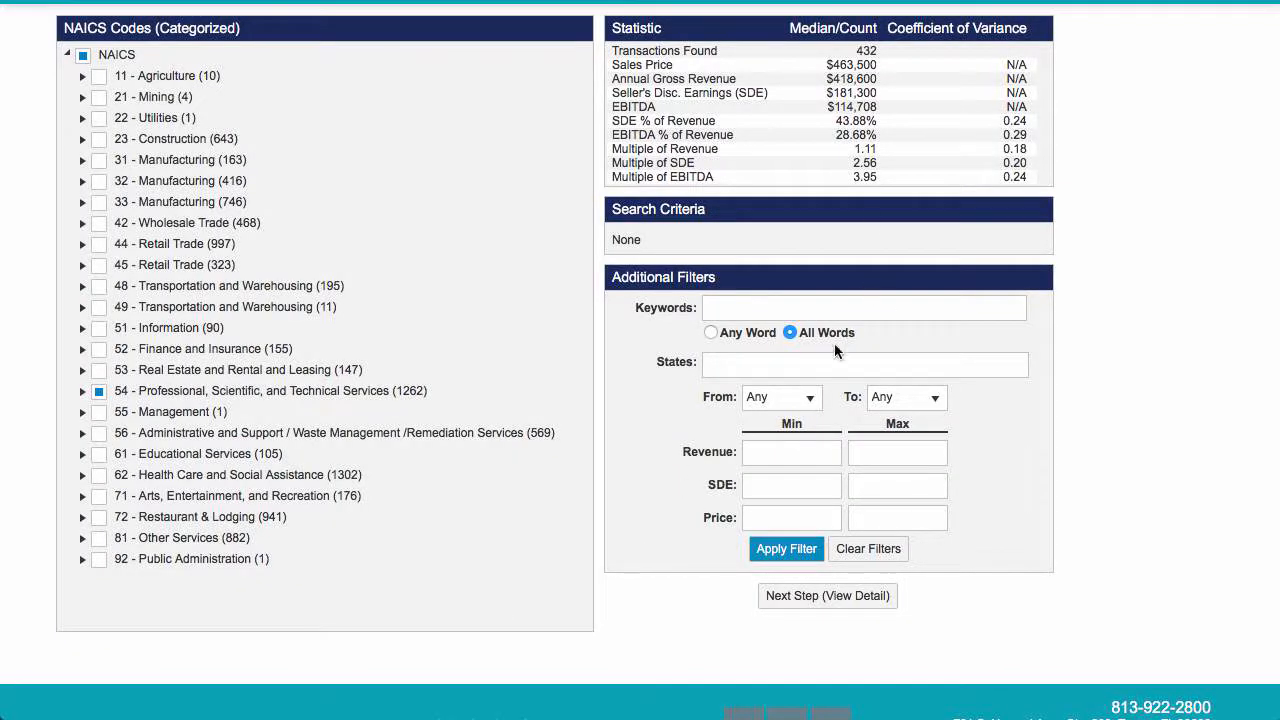
# Go on to the detail view of the widened search and review its summary data and comparables.
pyautogui.click(802, 600)
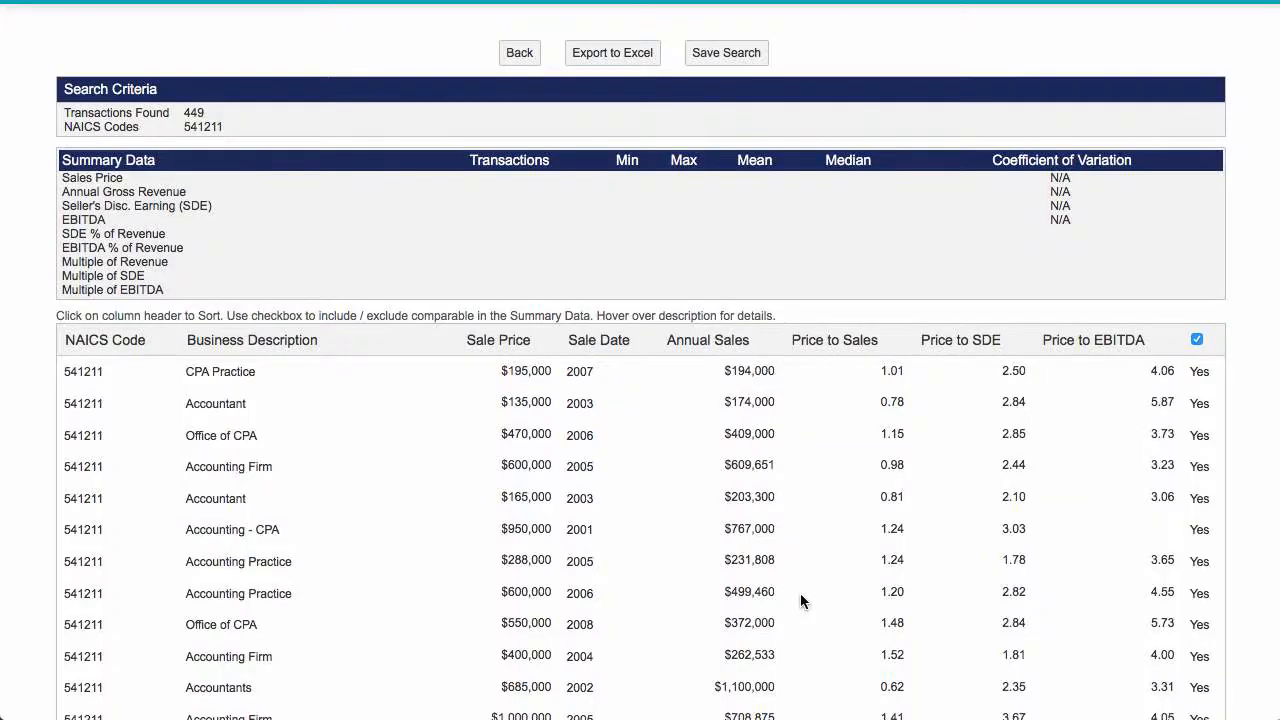
pyautogui.scroll(-5, 800, 598)
pyautogui.scroll(-15, 800, 600)
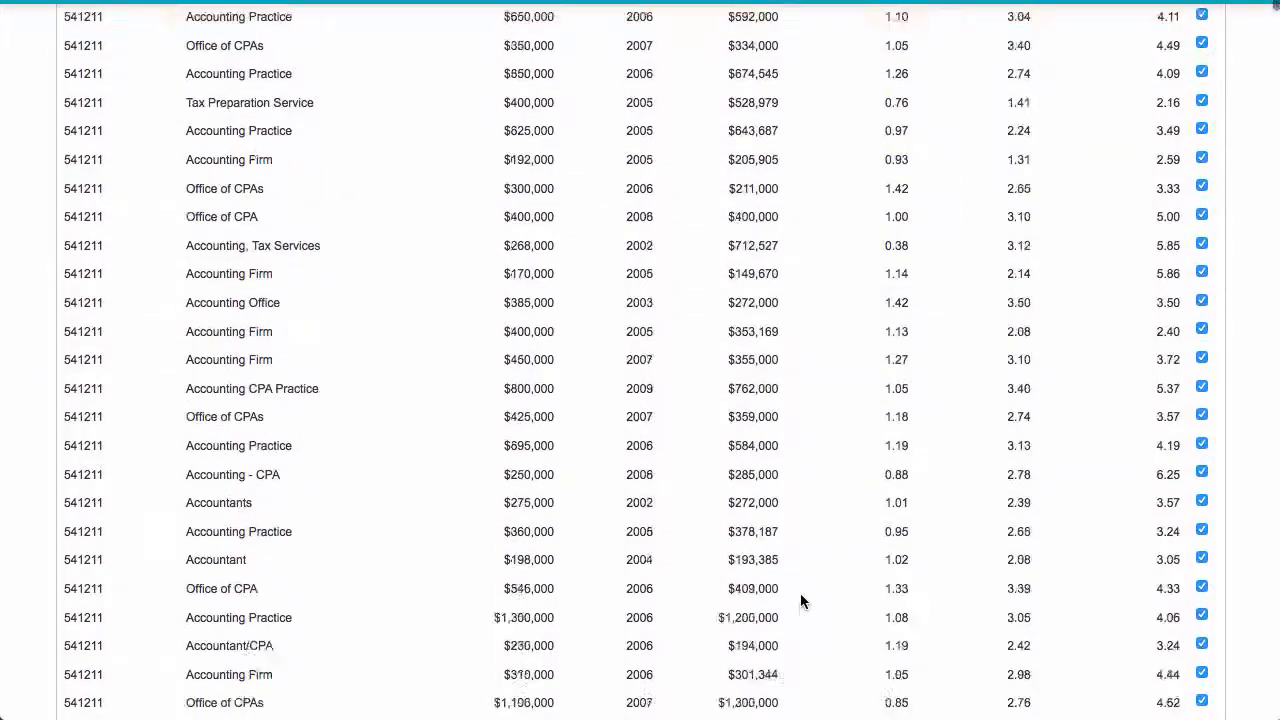
pyautogui.scroll(-10, 800, 593)
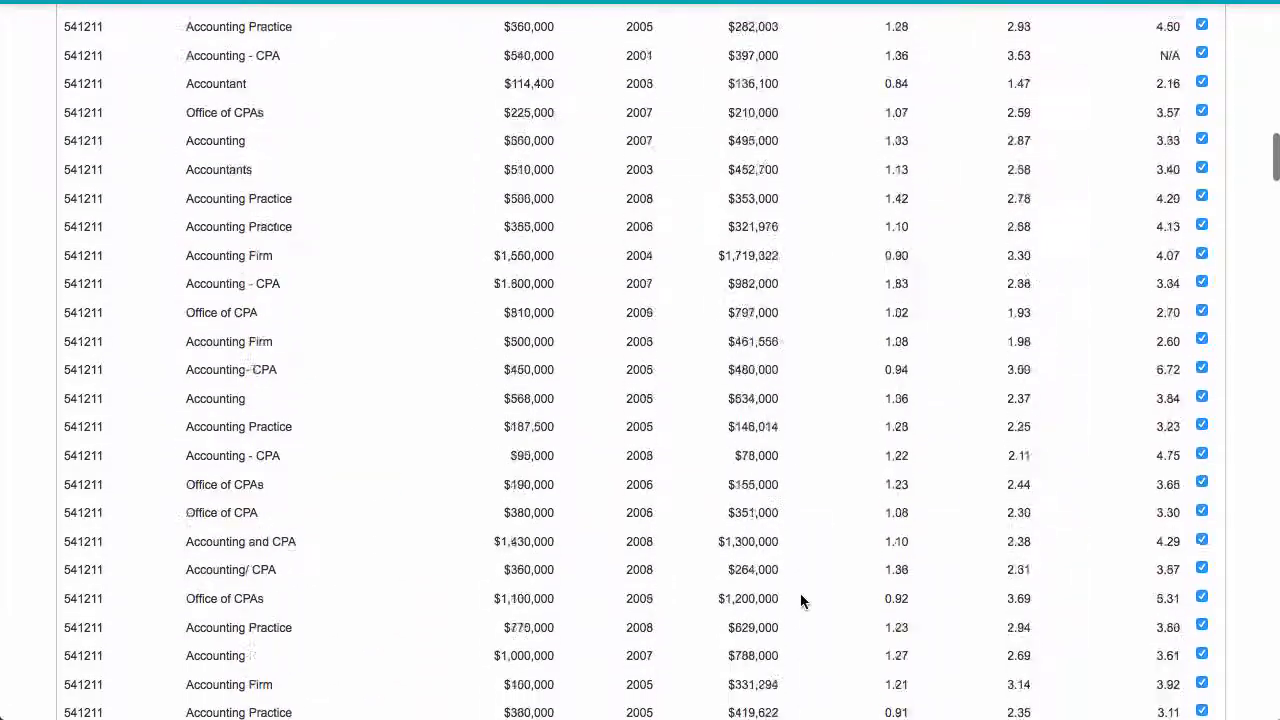
pyautogui.scroll(20, 800, 593)
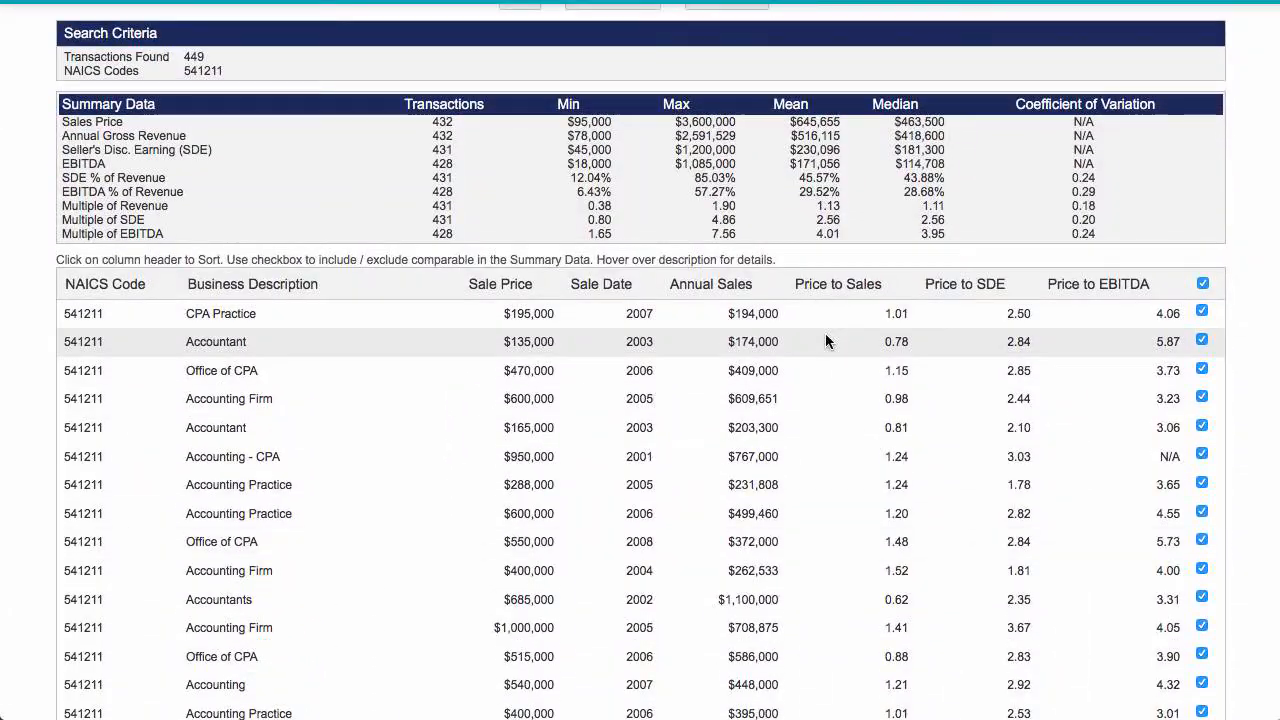
# Save the widened comp search under the name CPA All.
pyautogui.scroll(-20, 825, 341)
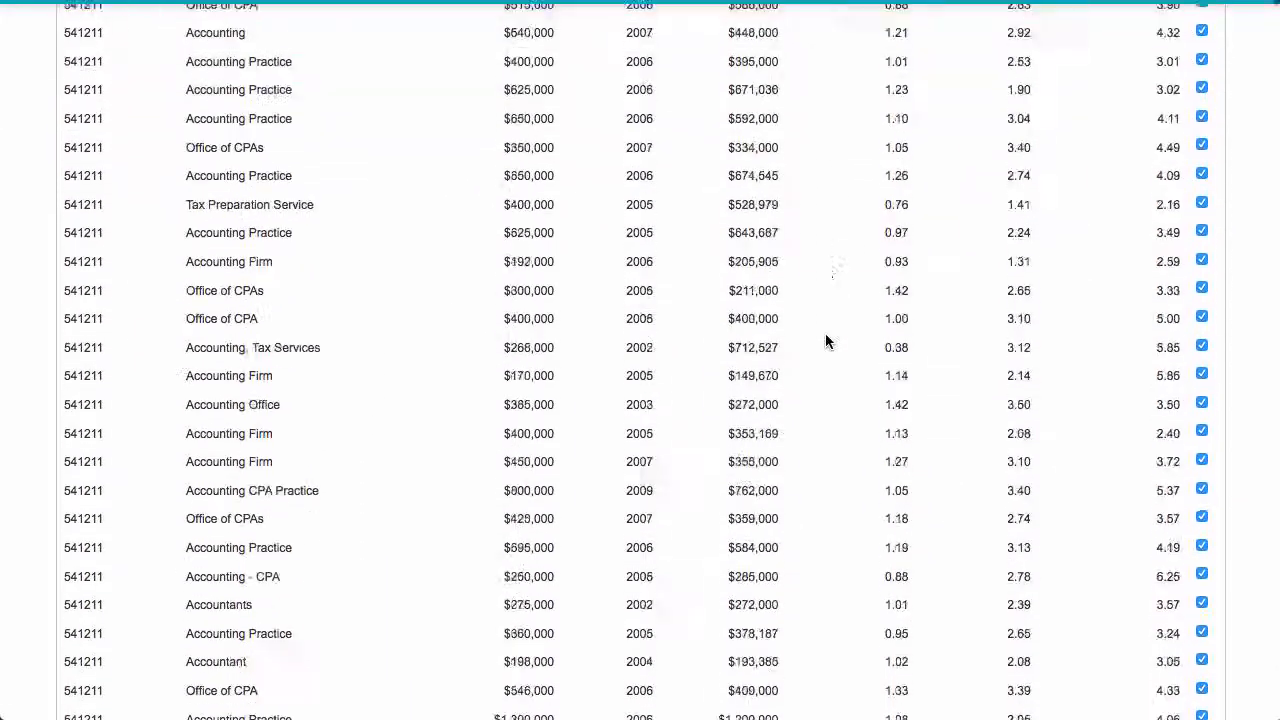
pyautogui.scroll(-5, 825, 341)
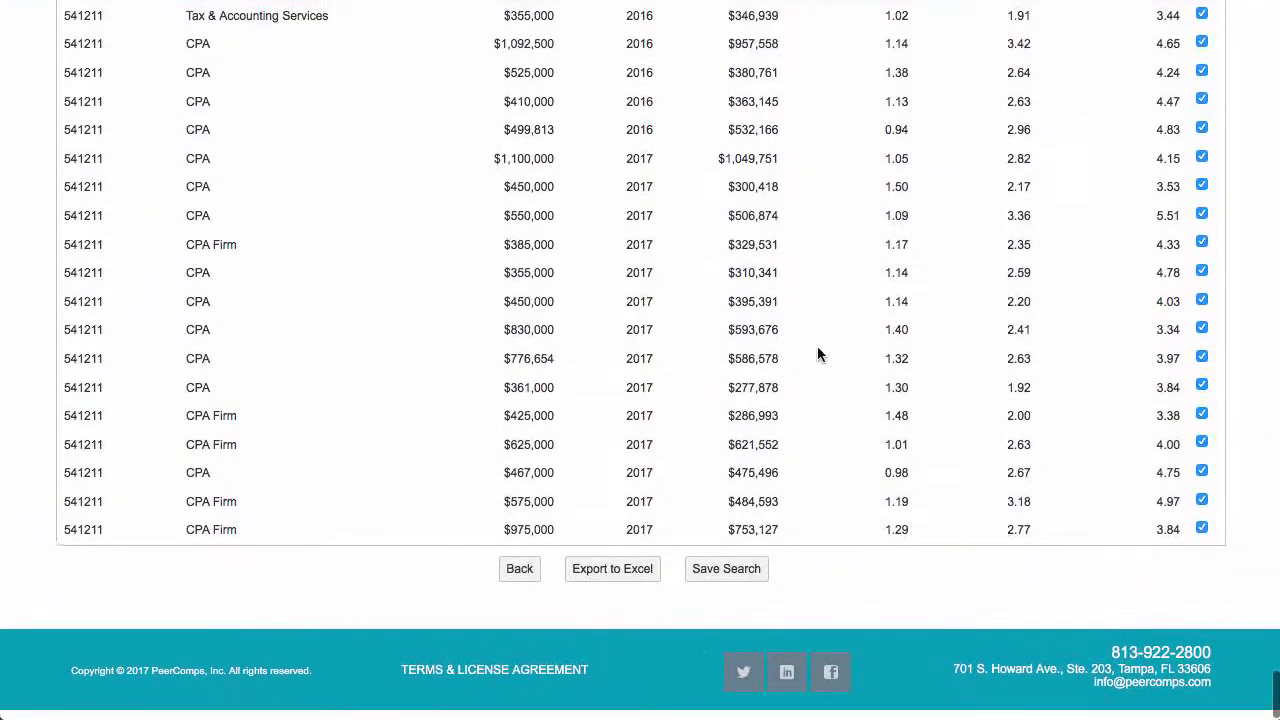
pyautogui.click(728, 580)
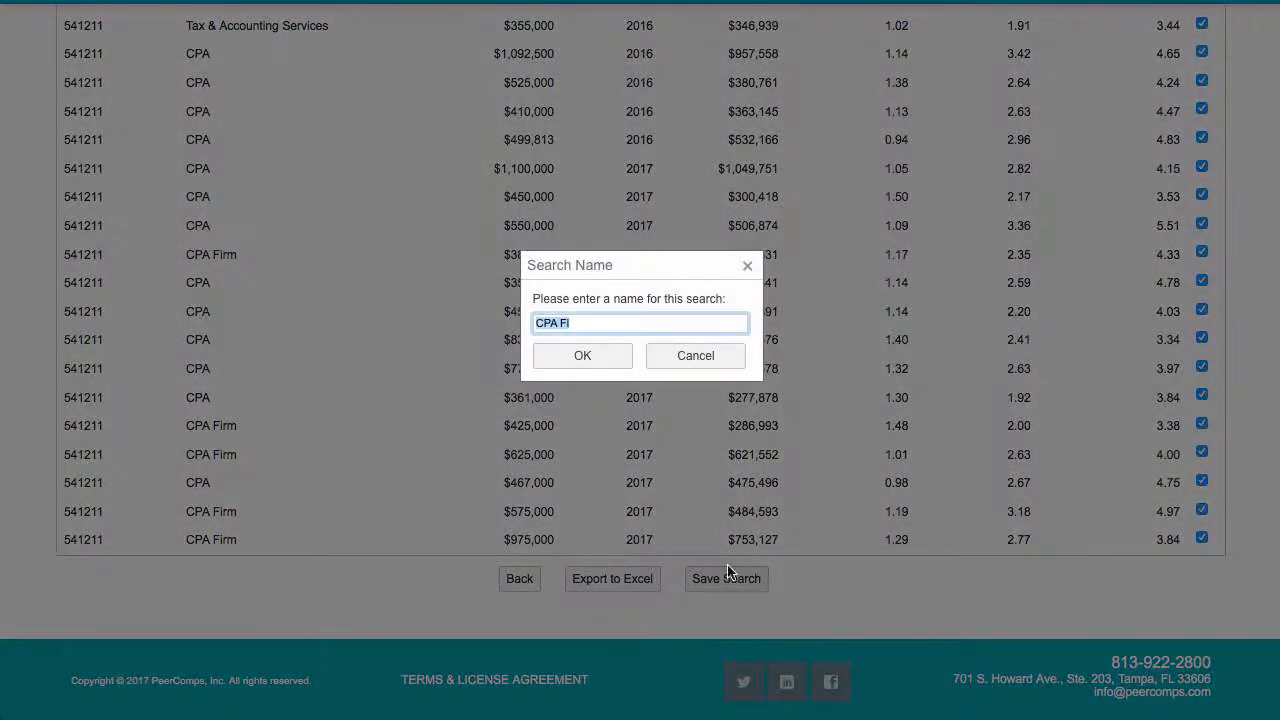
pyautogui.click(636, 324)
pyautogui.click(583, 357)
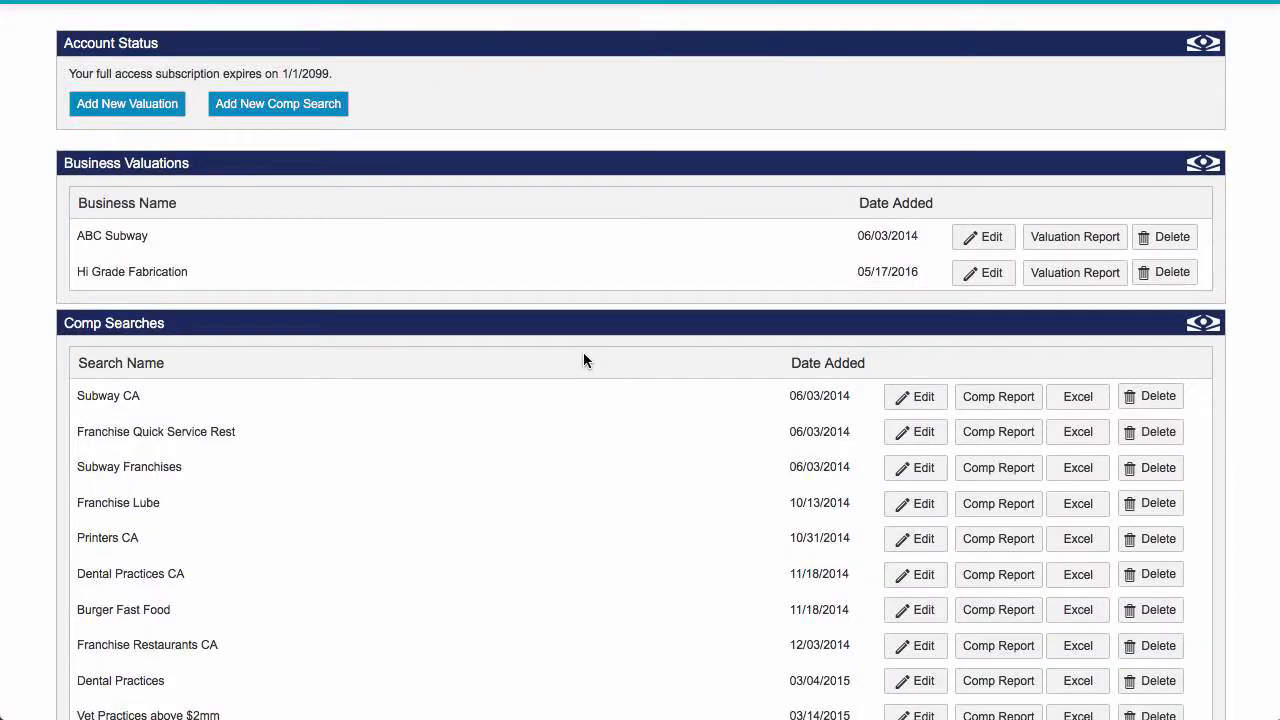
# Check the CPA All entry in the list of saved comp searches and look over the account overview.
pyautogui.scroll(-10, 584, 350)
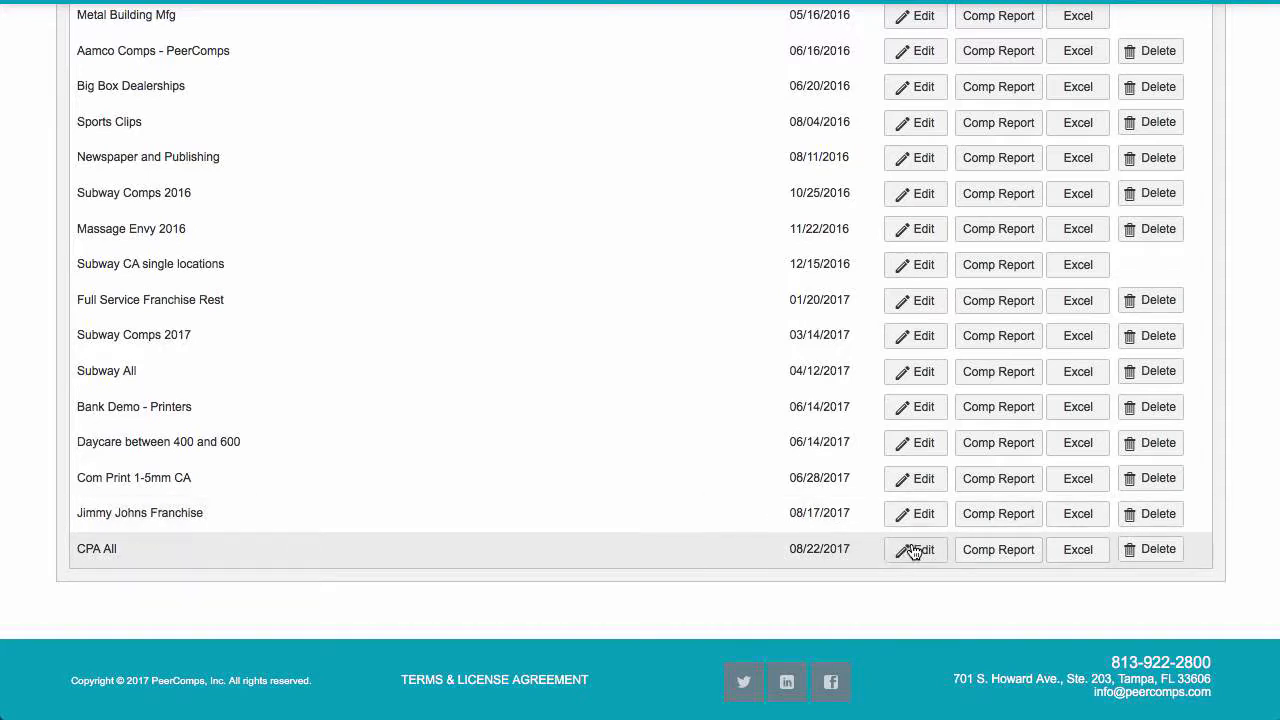
pyautogui.scroll(15, 739, 532)
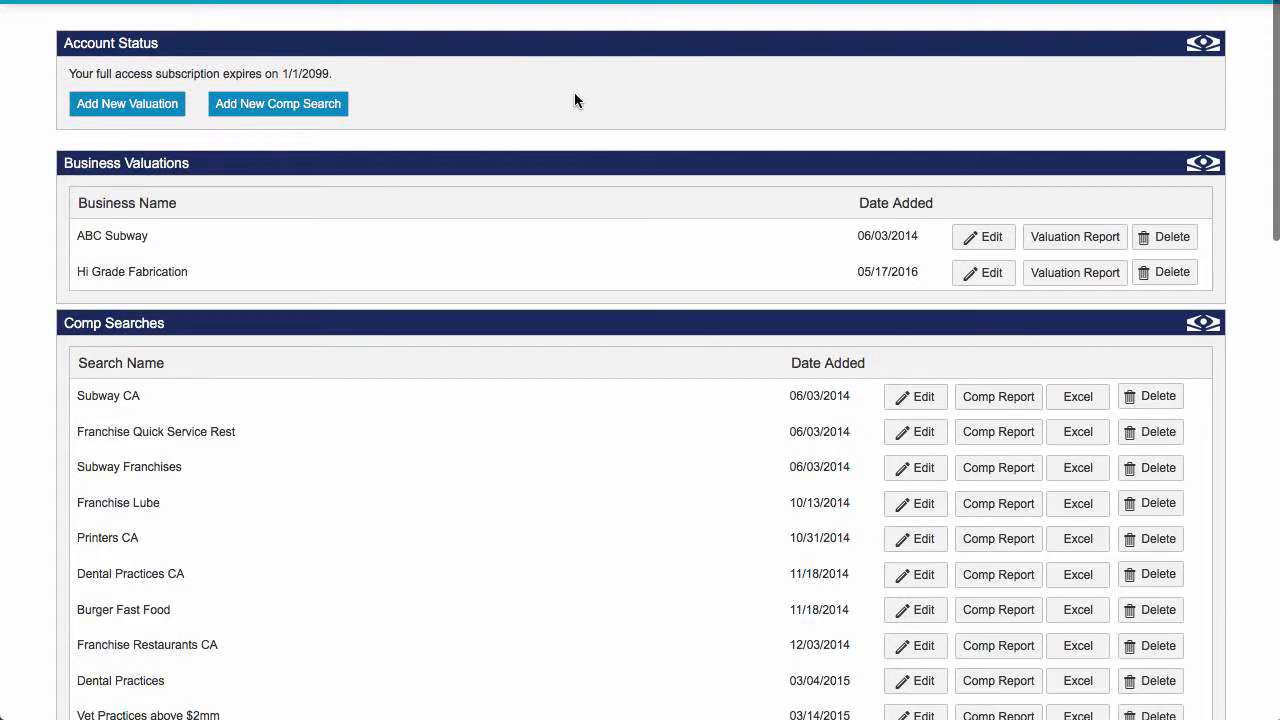
pyautogui.scroll(-1, 575, 95)
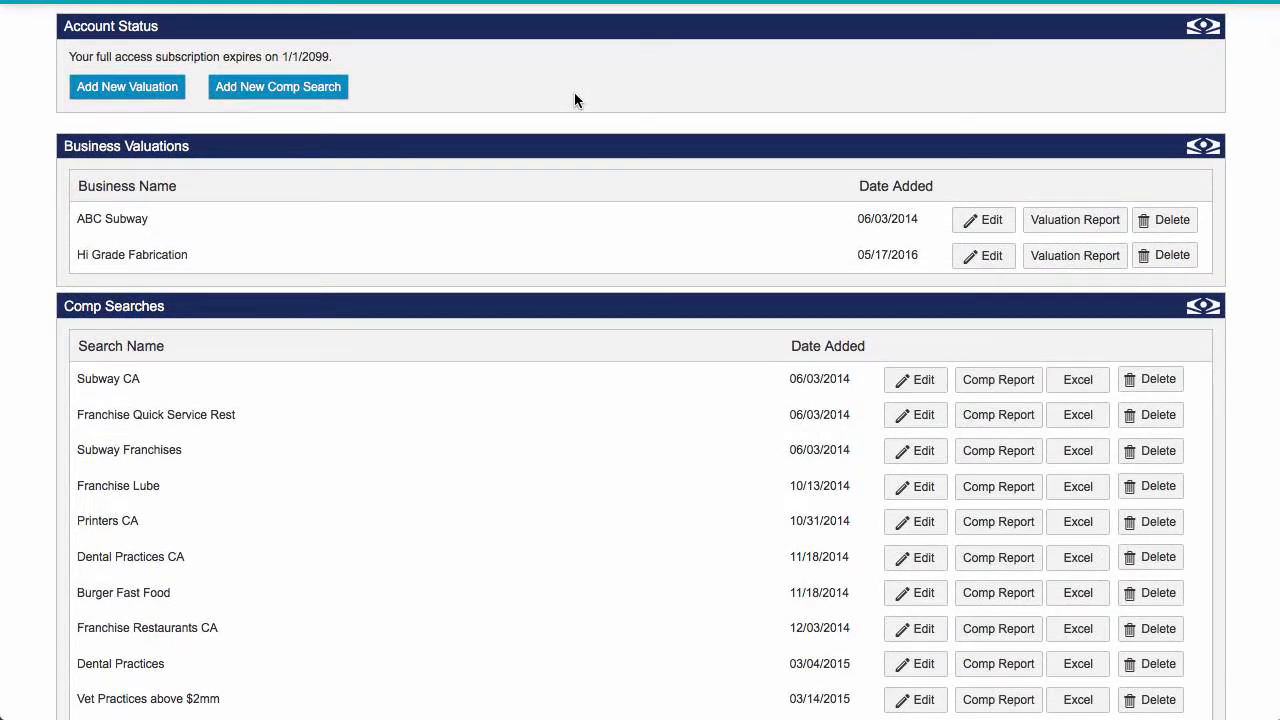